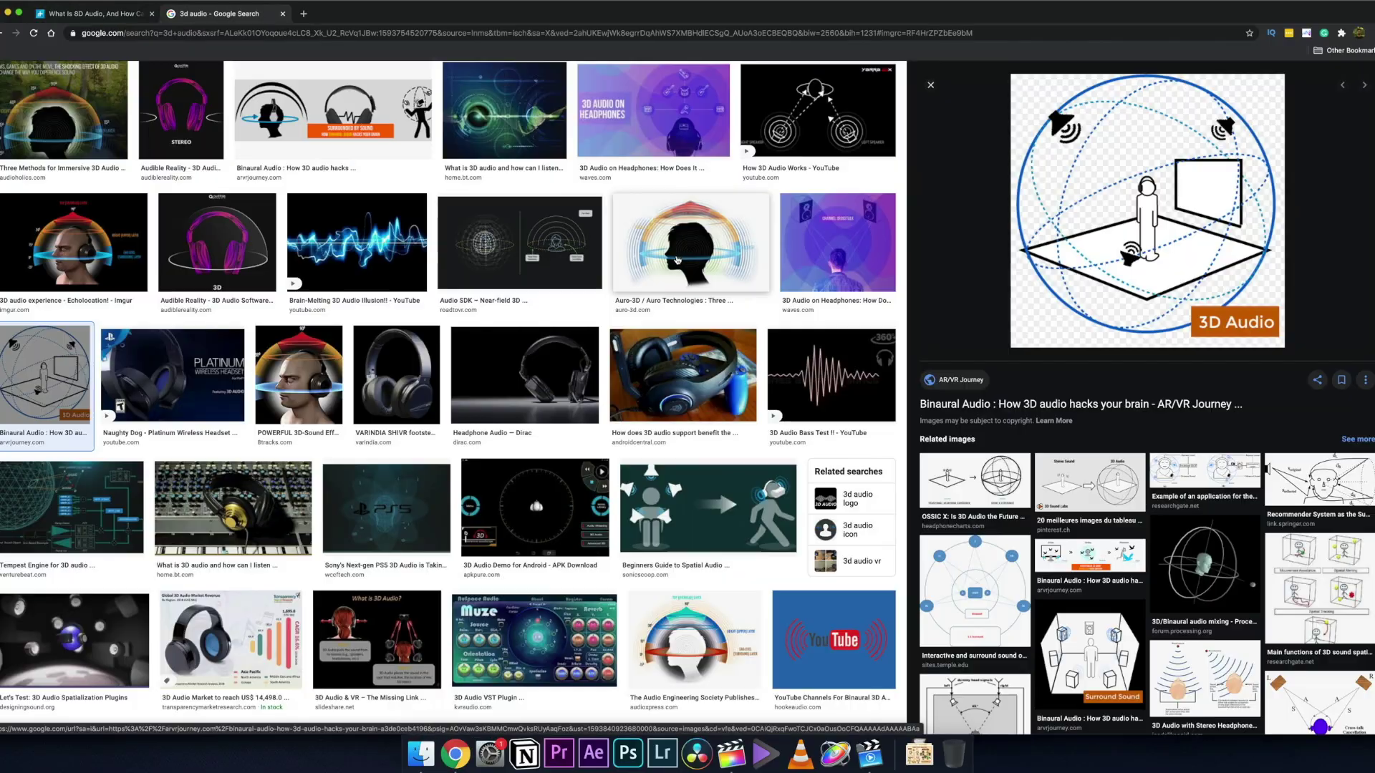
# Preview the Auro-3D and immersive 3D sound diagrams in Google Images
pyautogui.click(686, 244)
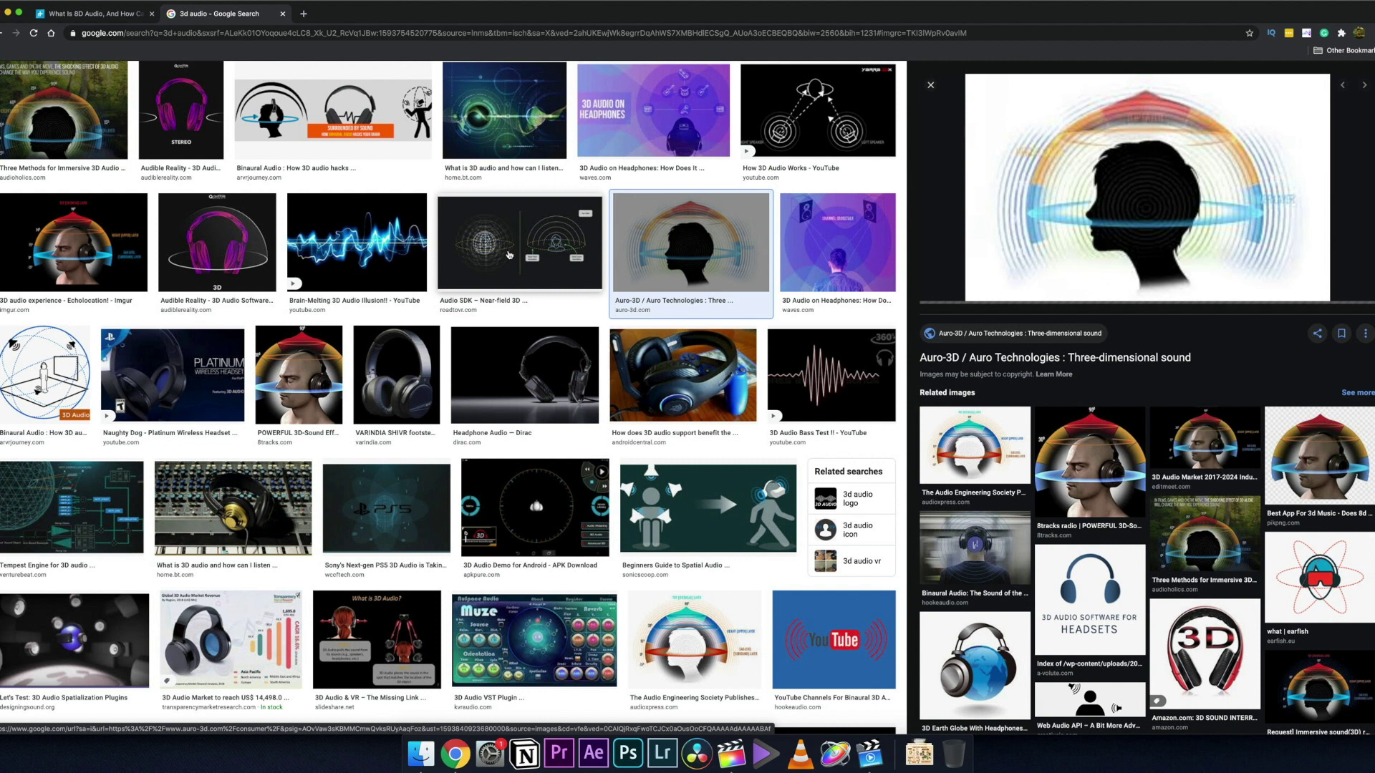
pyautogui.click(1204, 441)
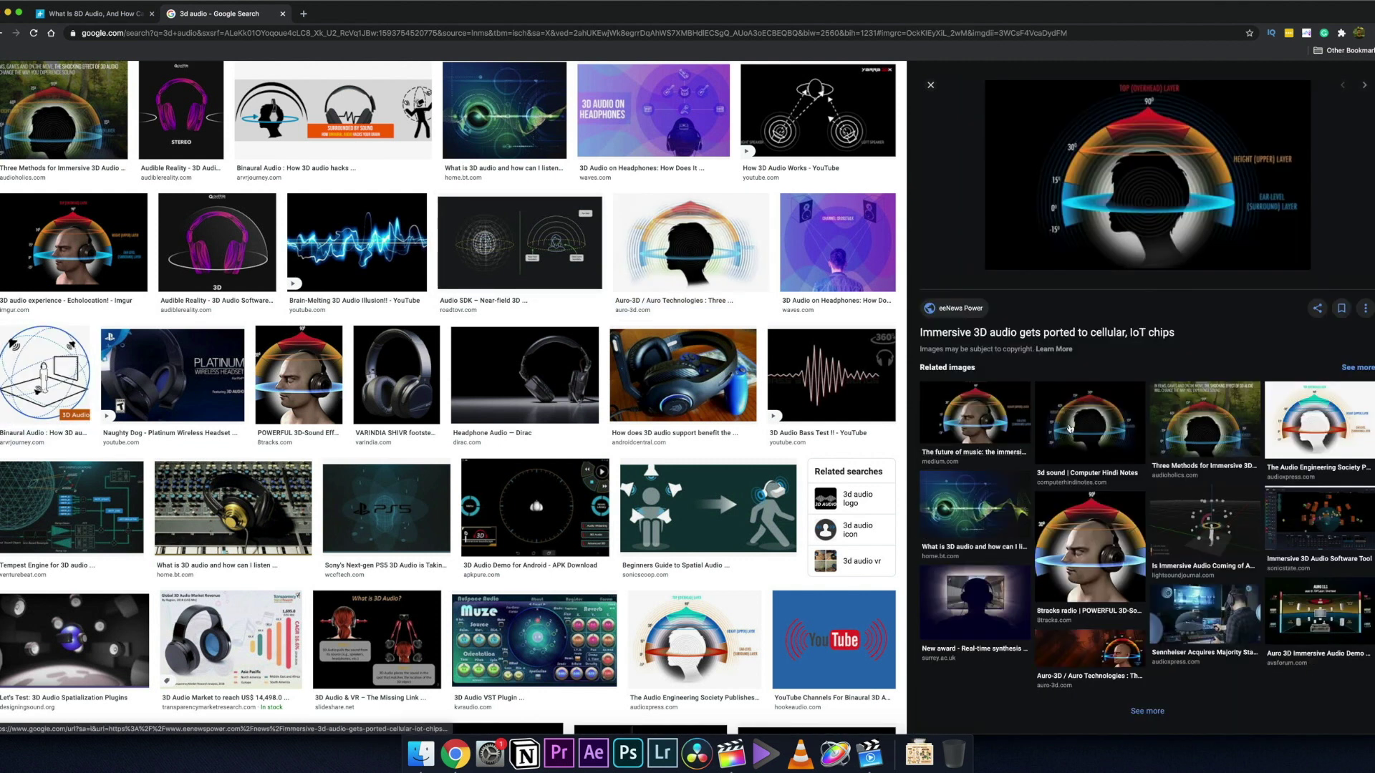
pyautogui.click(1069, 428)
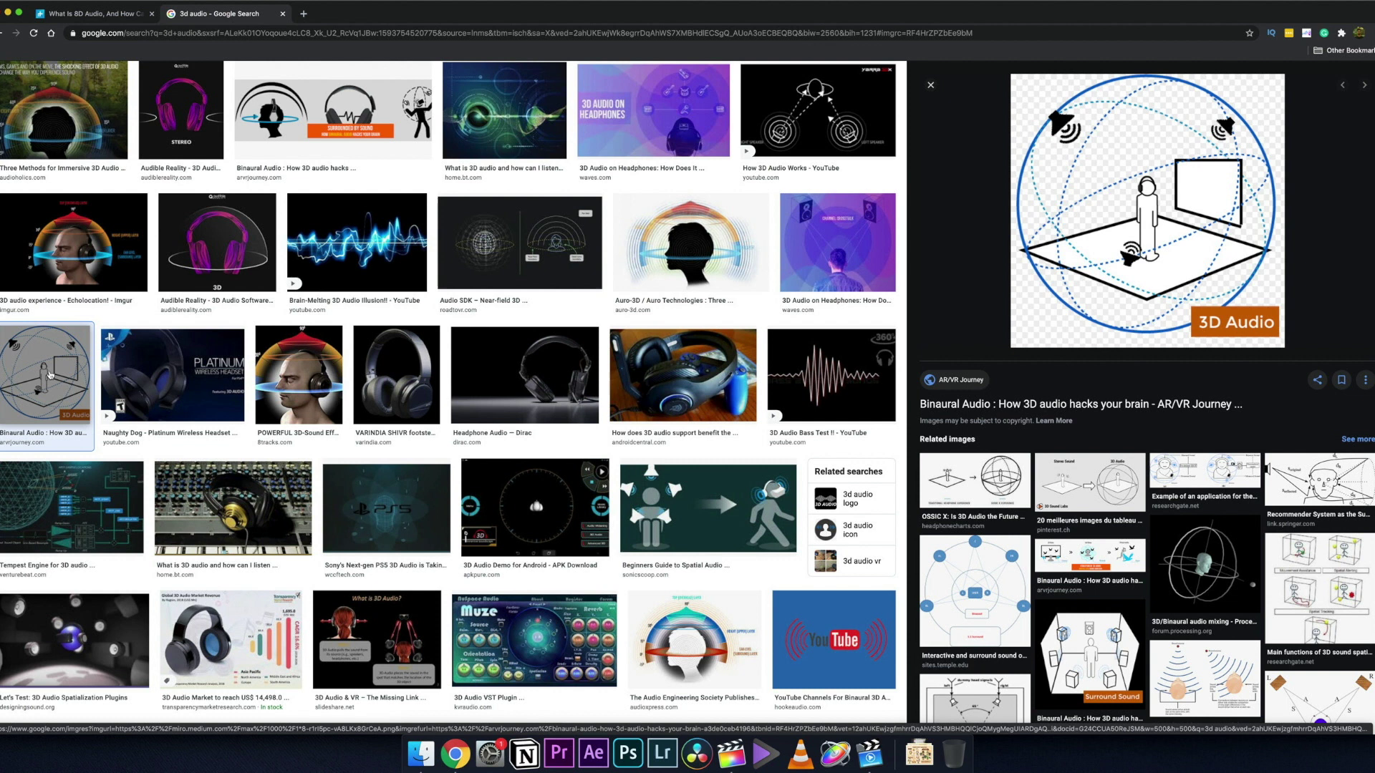
pyautogui.click(981, 452)
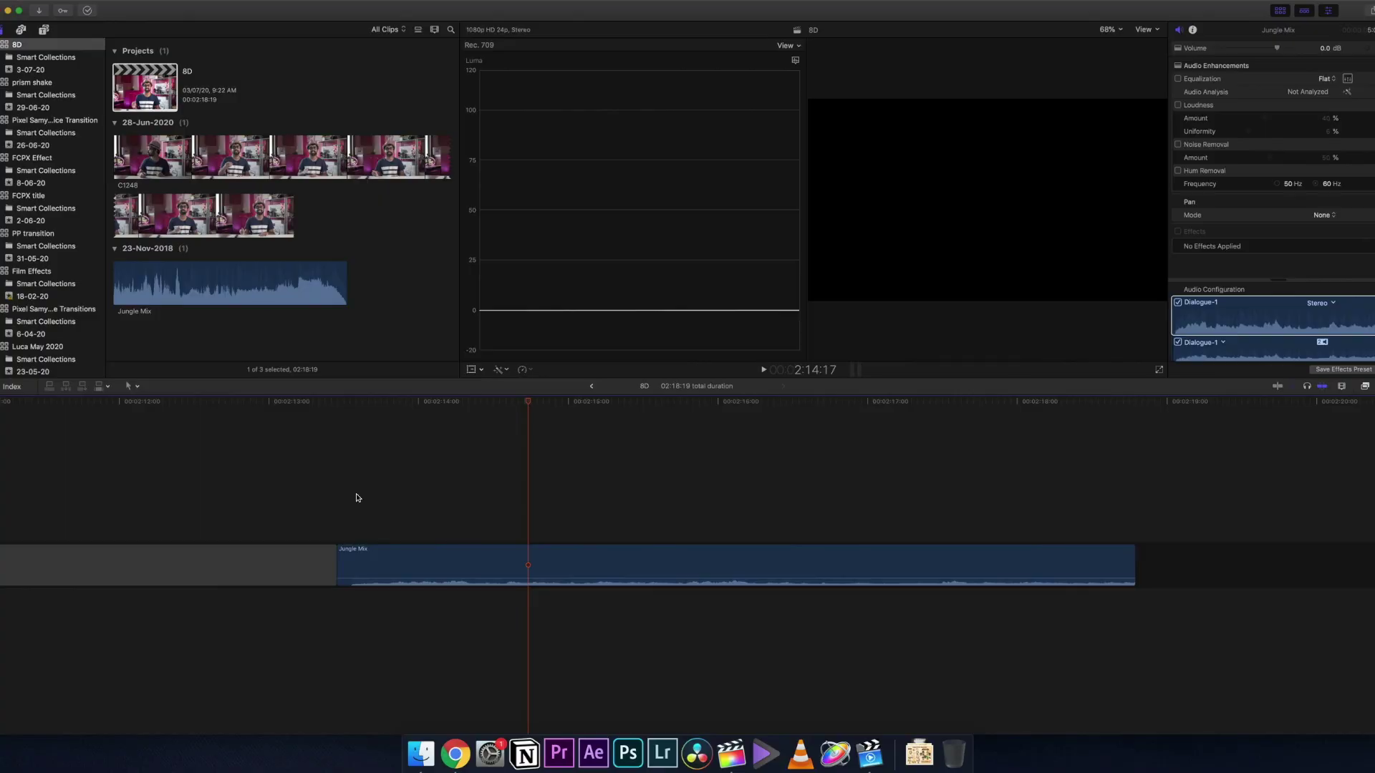
# Set Jungle Mix's pan mode to Left Surround to Right Front, then load C1107.MP4 into VideoProc
pyautogui.click(564, 557)
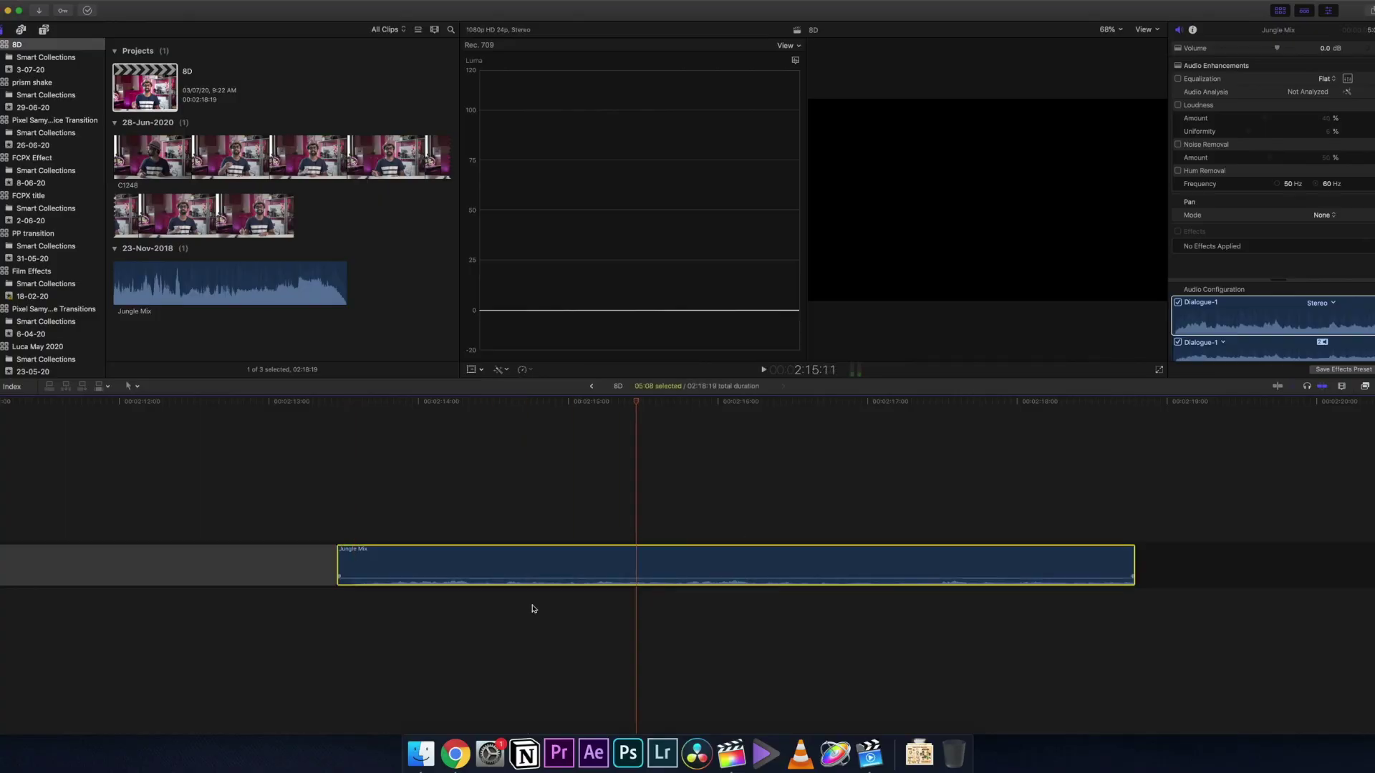
pyautogui.click(1322, 214)
pyautogui.click(1289, 330)
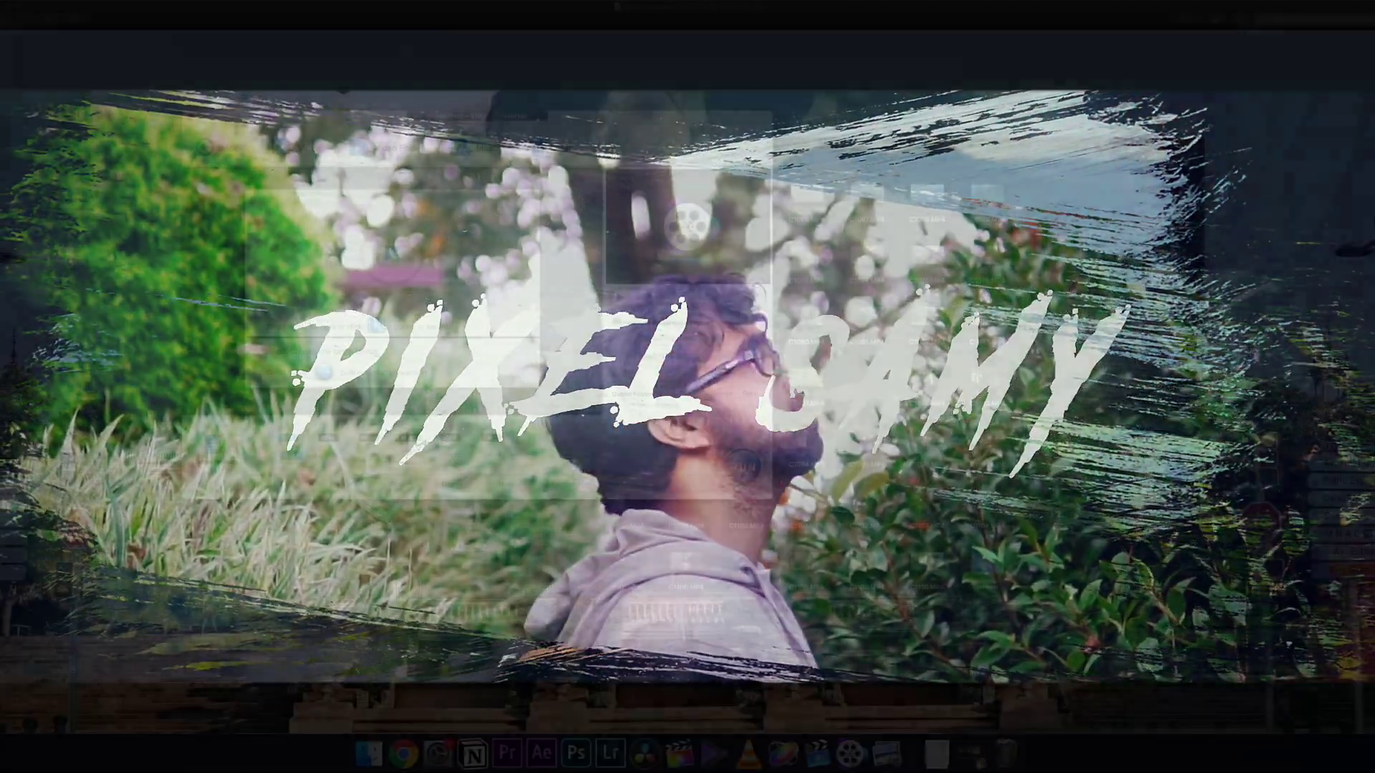
pyautogui.moveTo(412, 342); pyautogui.dragTo(426, 340)
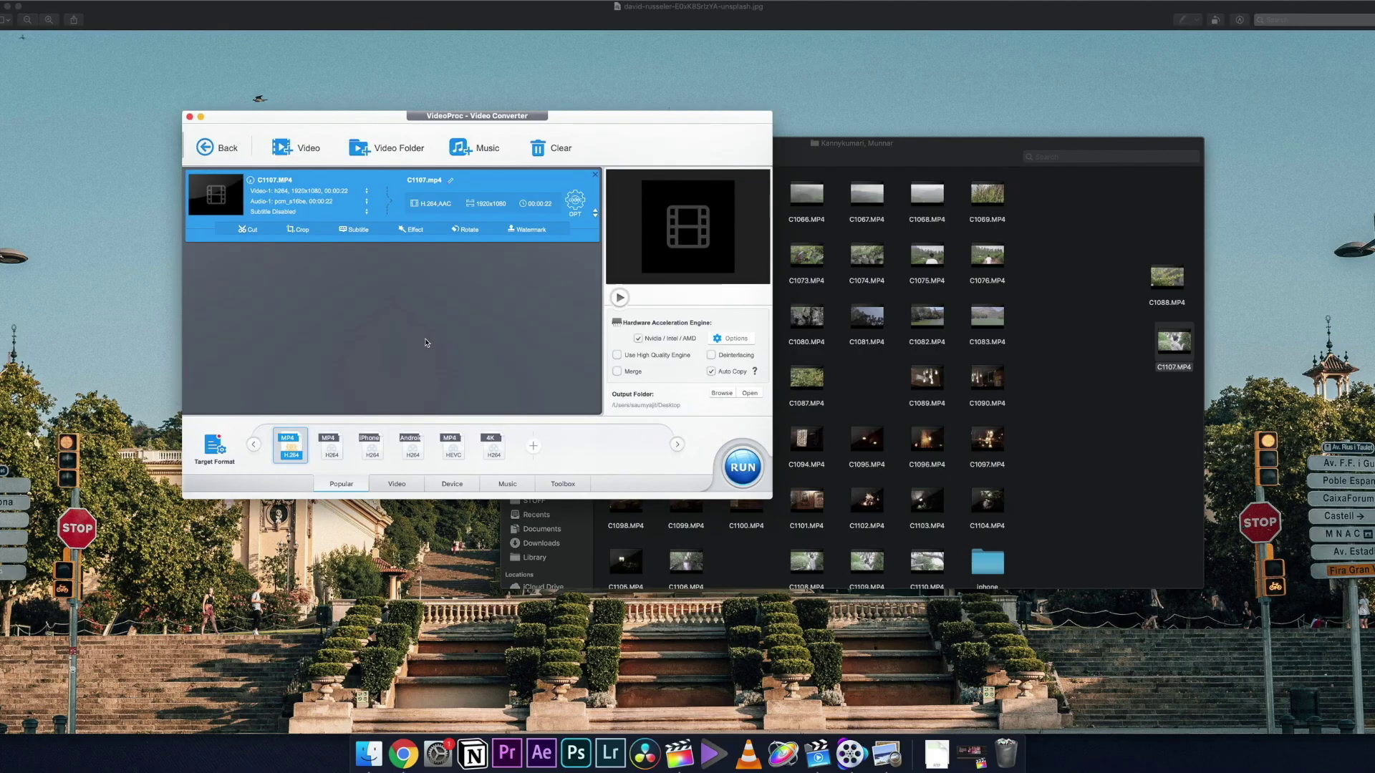
# Trim C1107.MP4 to start at 00:00:02 and set WAV as the output format
pyautogui.click(250, 230)
pyautogui.moveTo(334, 335); pyautogui.dragTo(378, 338)
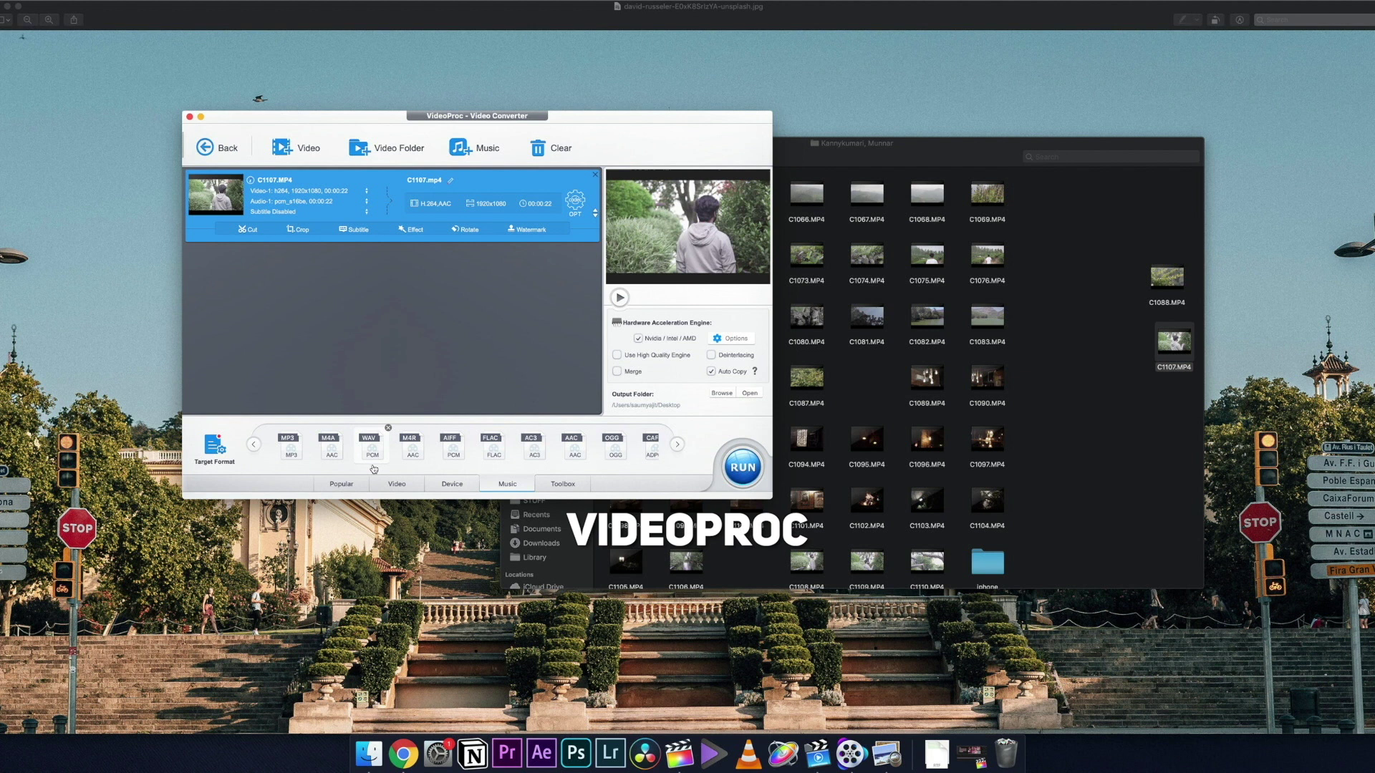
pyautogui.click(217, 454)
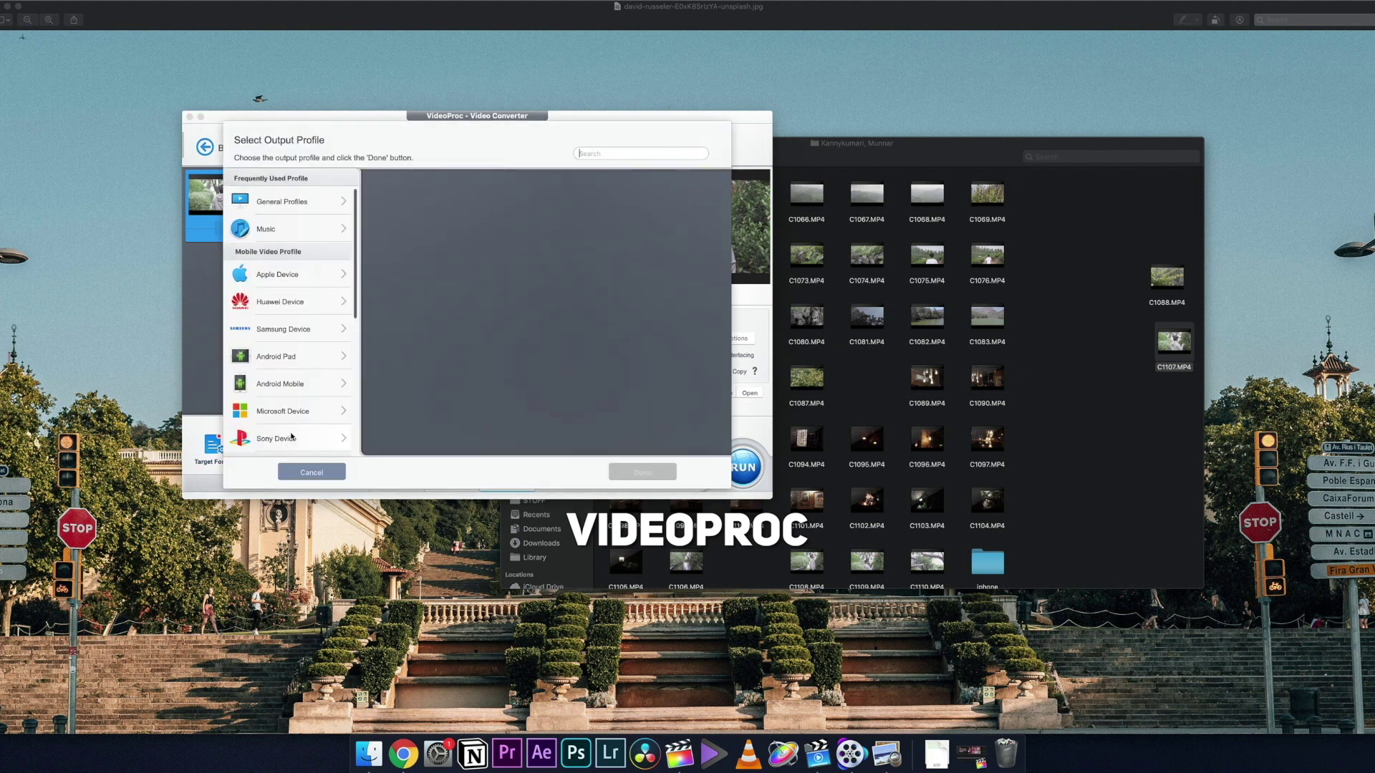
pyautogui.click(279, 226)
pyautogui.click(490, 313)
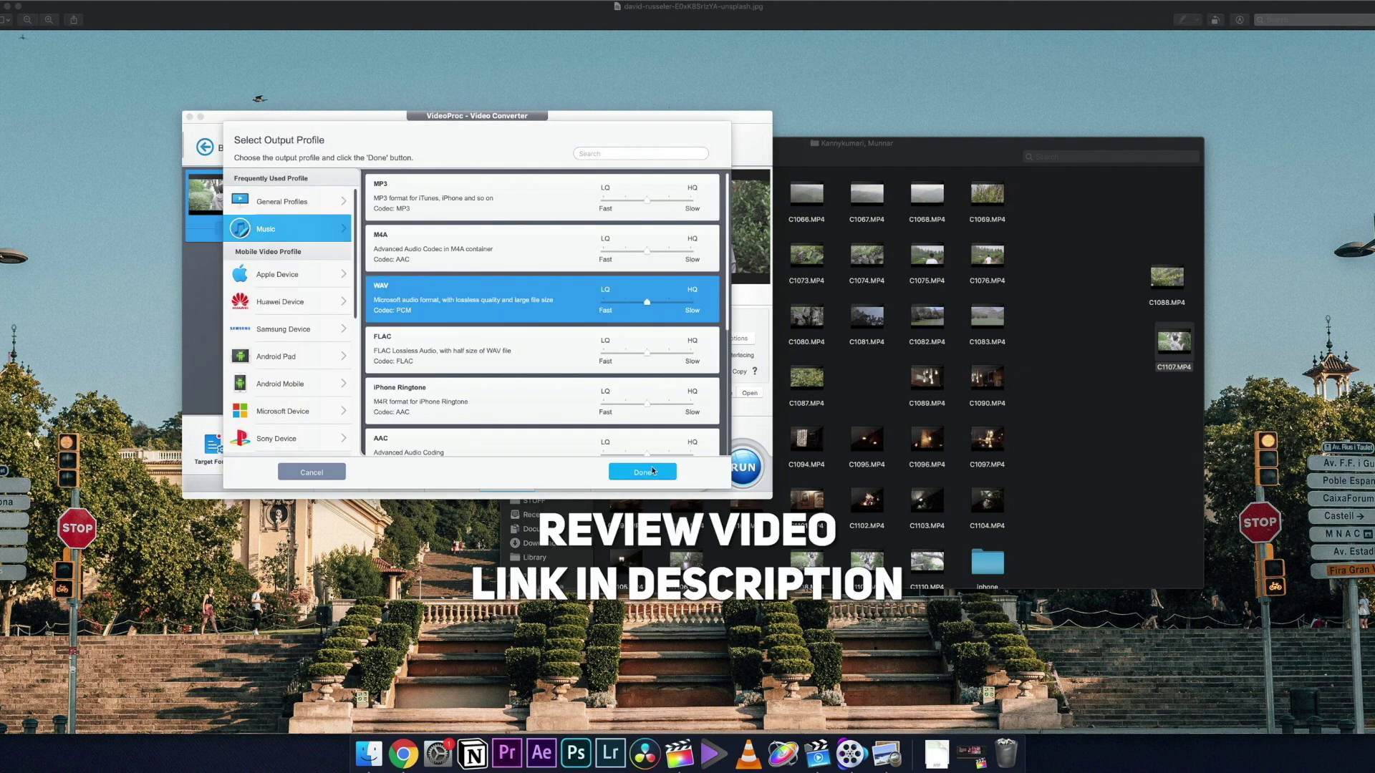
pyautogui.click(650, 472)
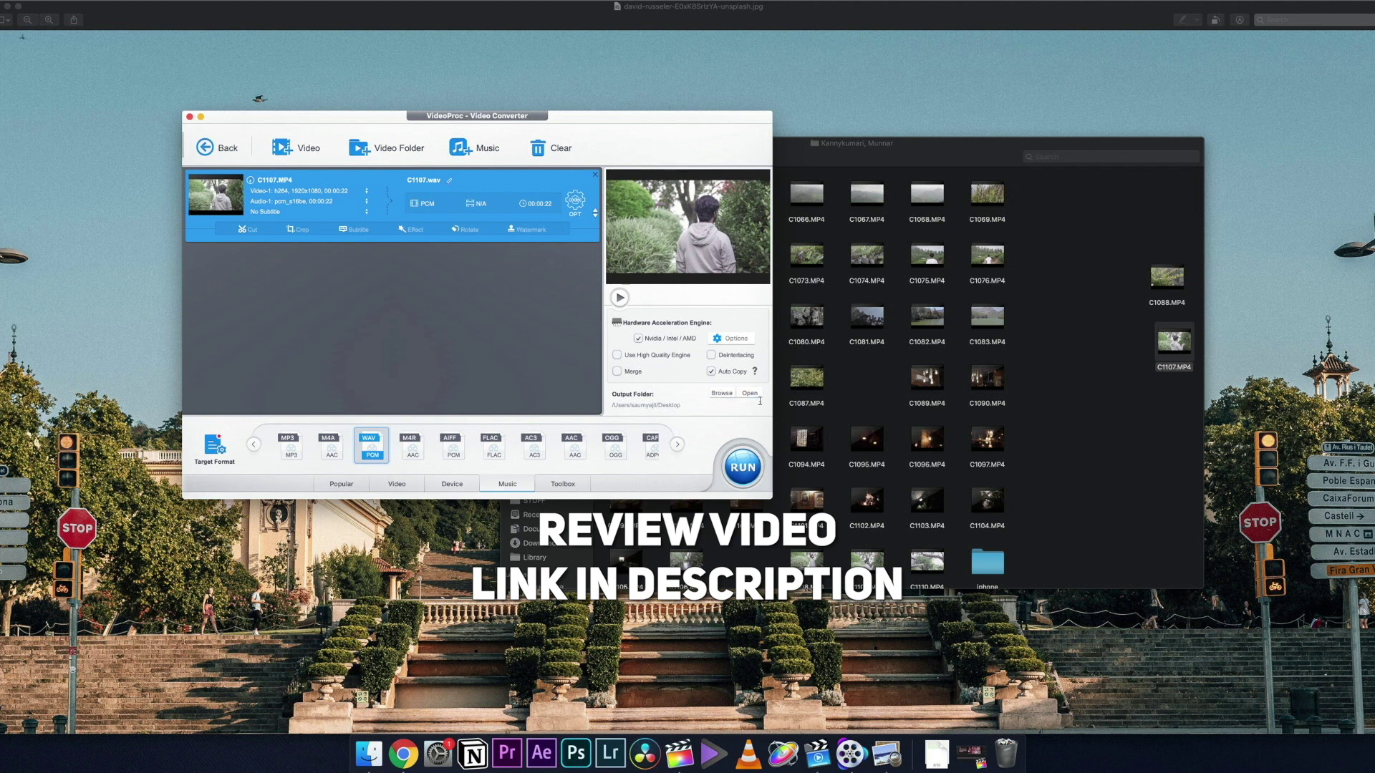
# Choose the output folder and re-trim the clip start to 00:00:02
pyautogui.click(729, 397)
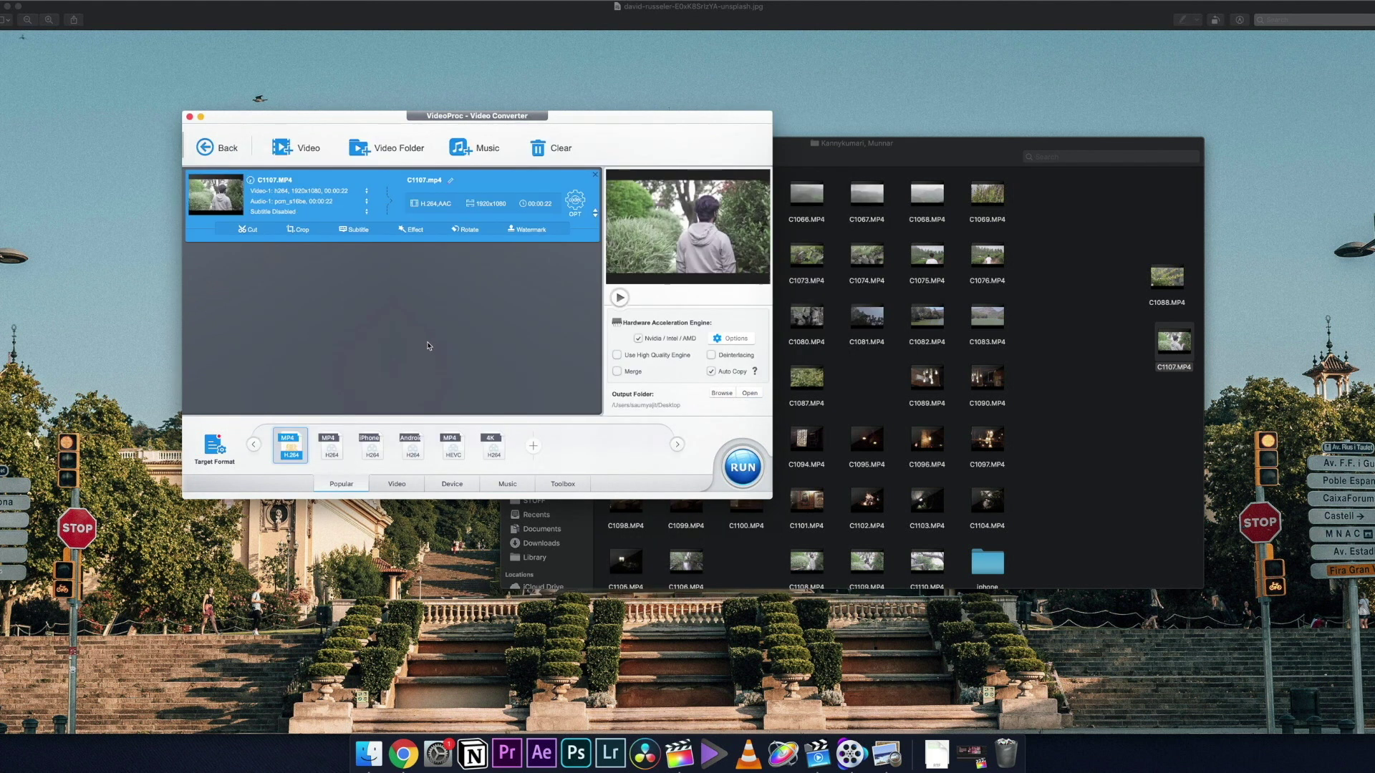
pyautogui.click(248, 229)
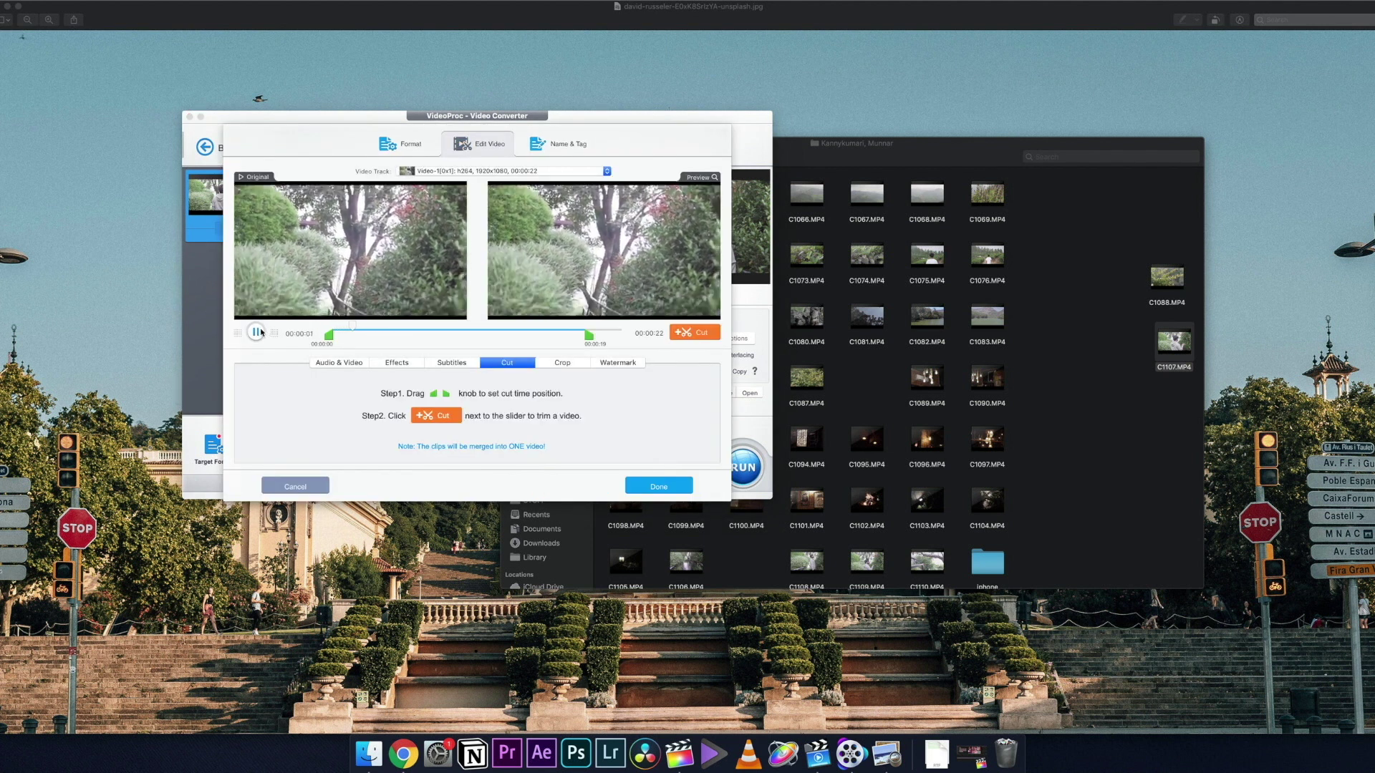
pyautogui.moveTo(336, 336); pyautogui.dragTo(379, 338)
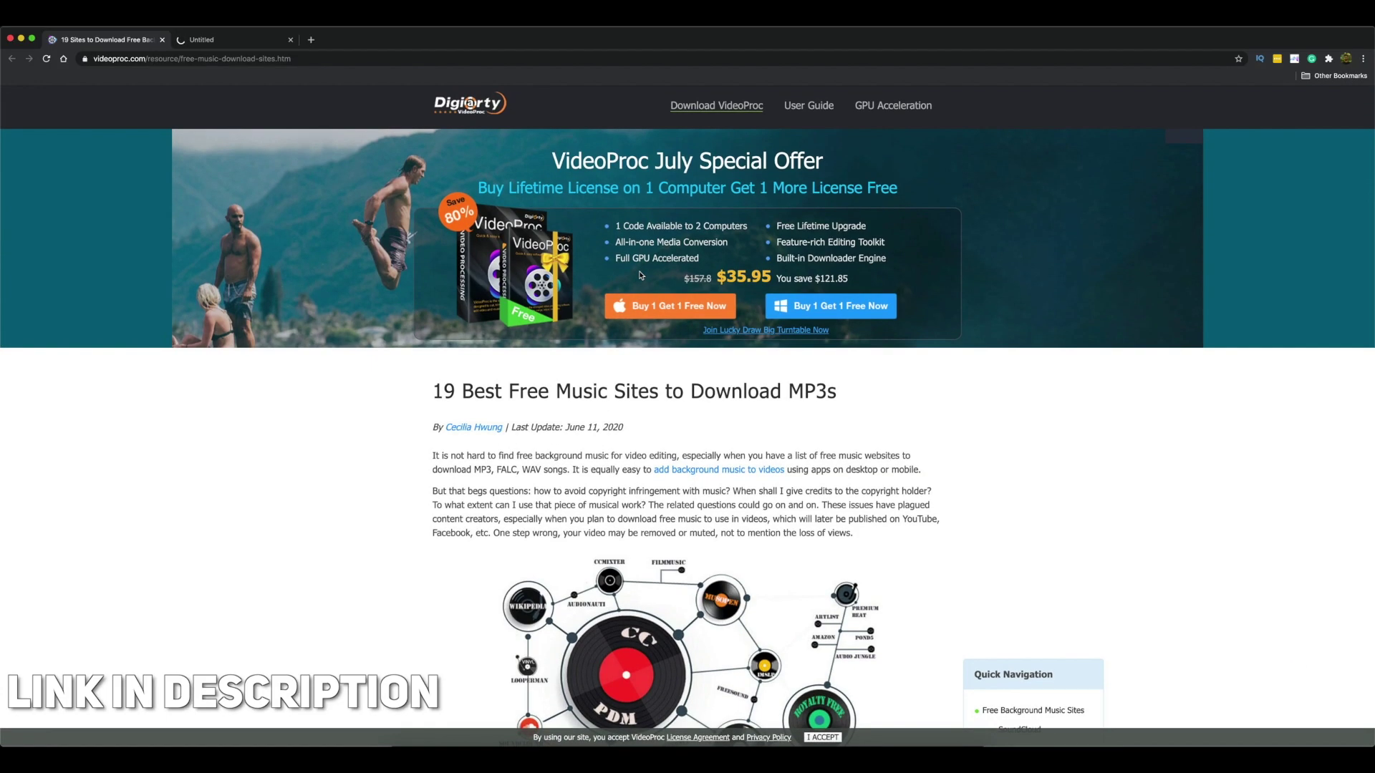
# Scroll through the '19 Best Free Music Sites to Download MP3s' article in Chrome
pyautogui.scroll(-15, 641, 276)
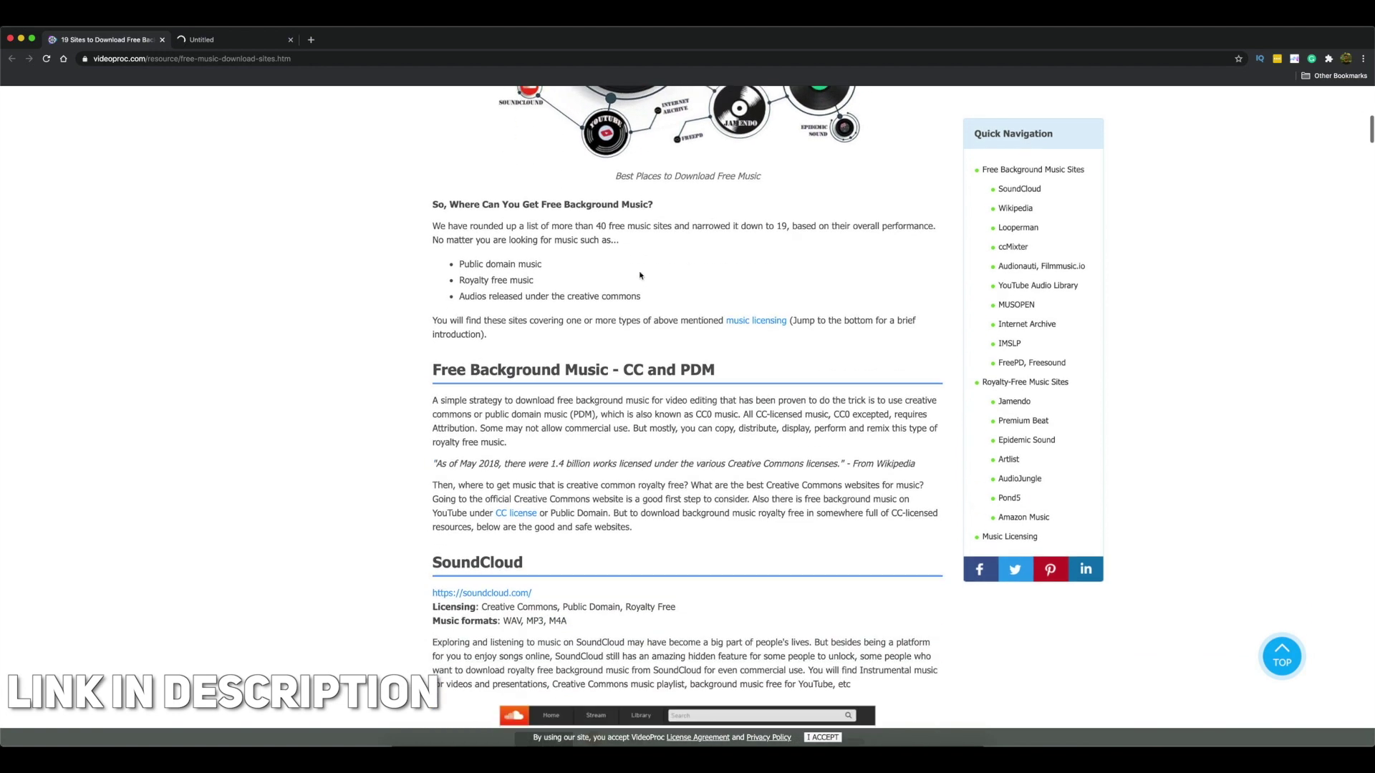
pyautogui.scroll(-10, 641, 276)
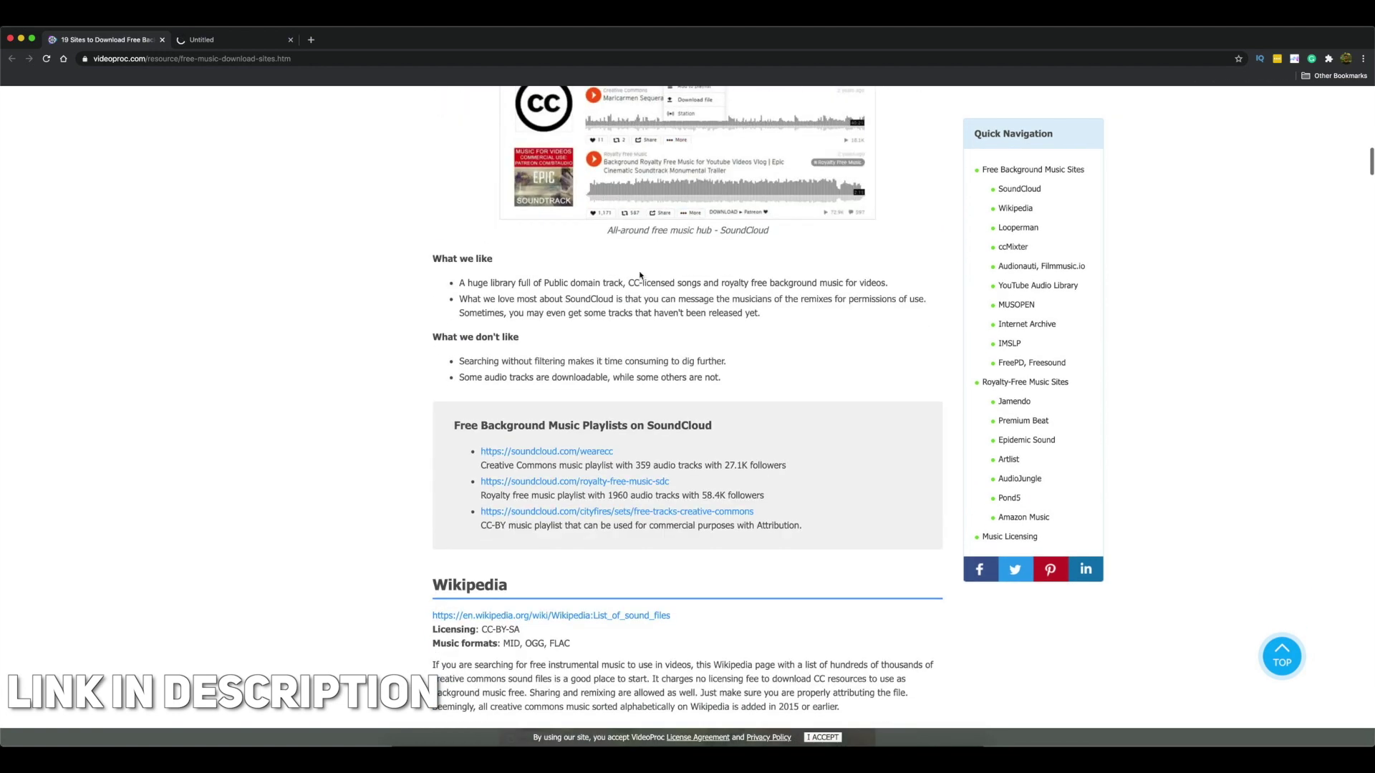
pyautogui.scroll(-8, 640, 275)
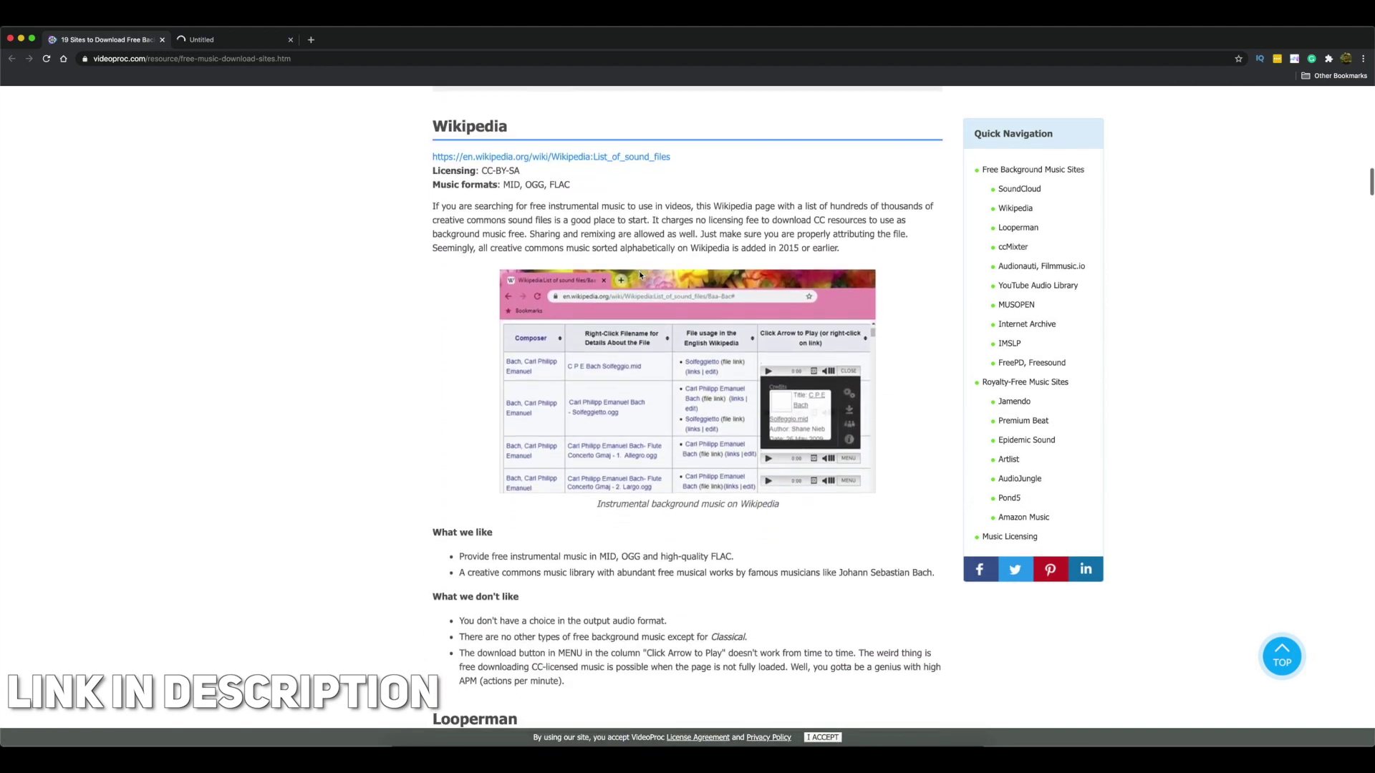
pyautogui.scroll(-7, 640, 275)
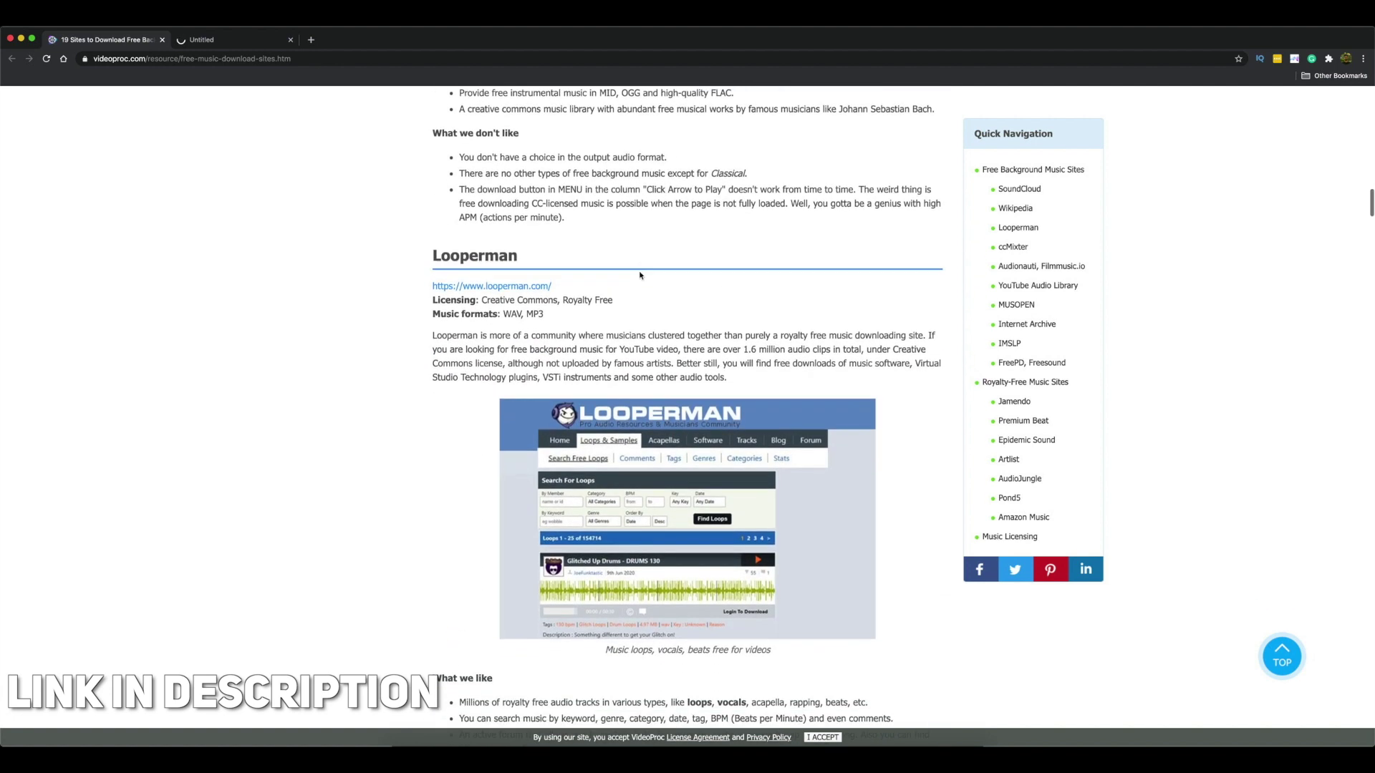
pyautogui.scroll(-10, 640, 275)
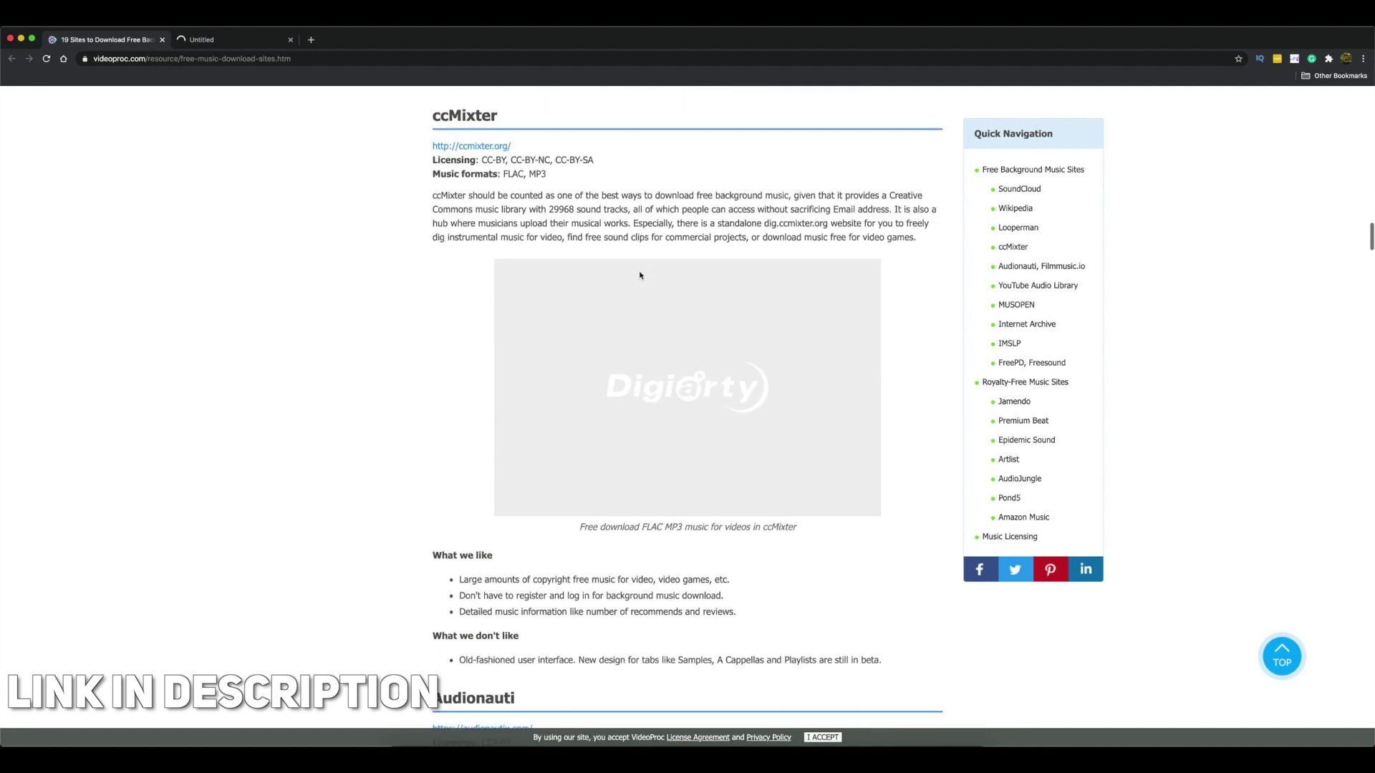
pyautogui.scroll(7, 639, 275)
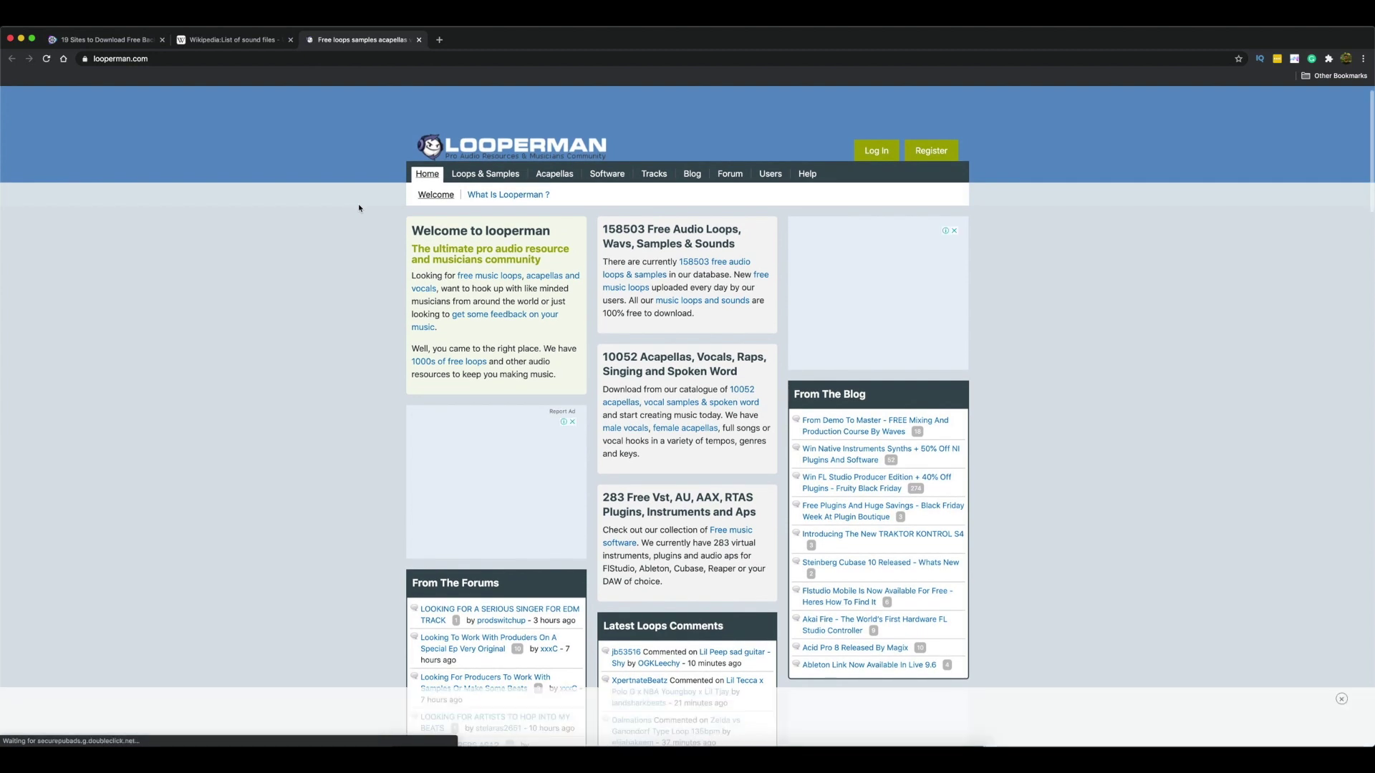
pyautogui.scroll(-1, 359, 208)
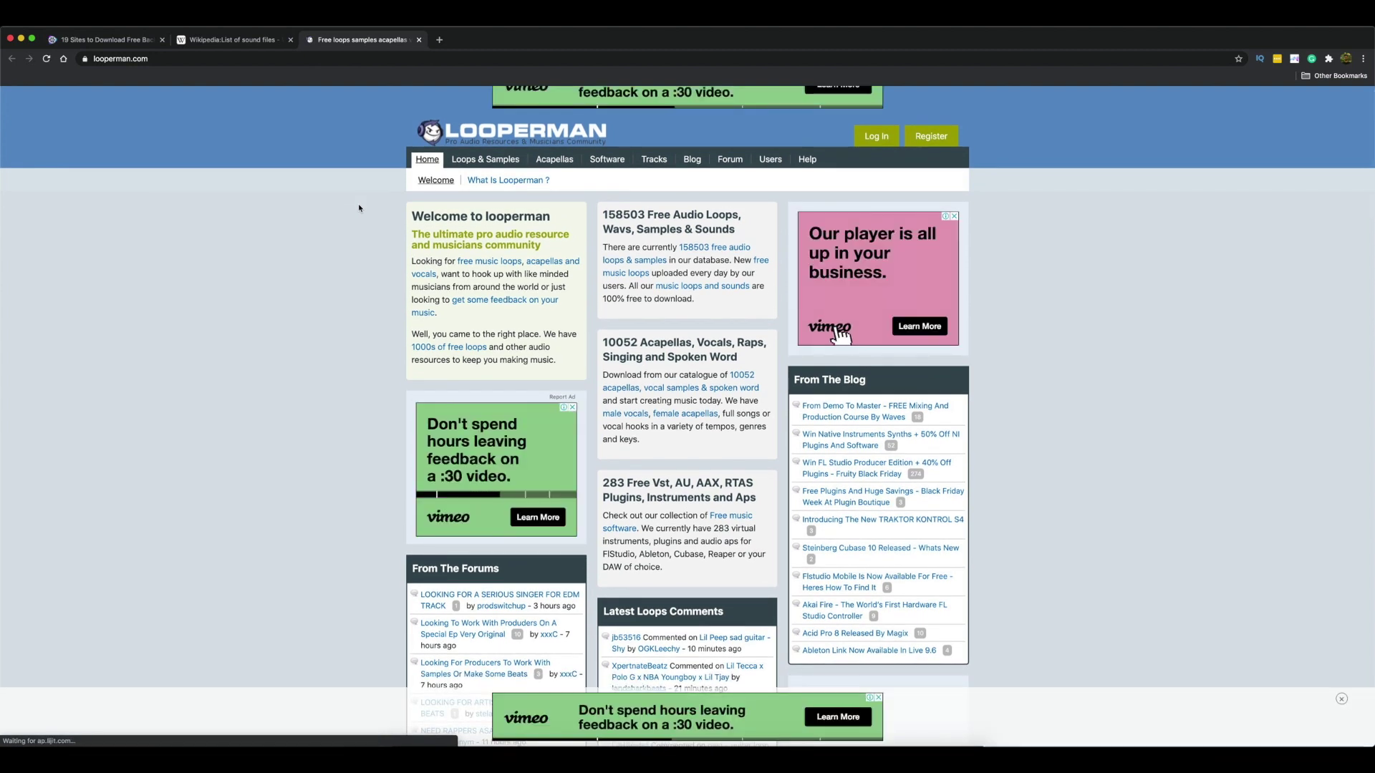
pyautogui.scroll(-3, 359, 208)
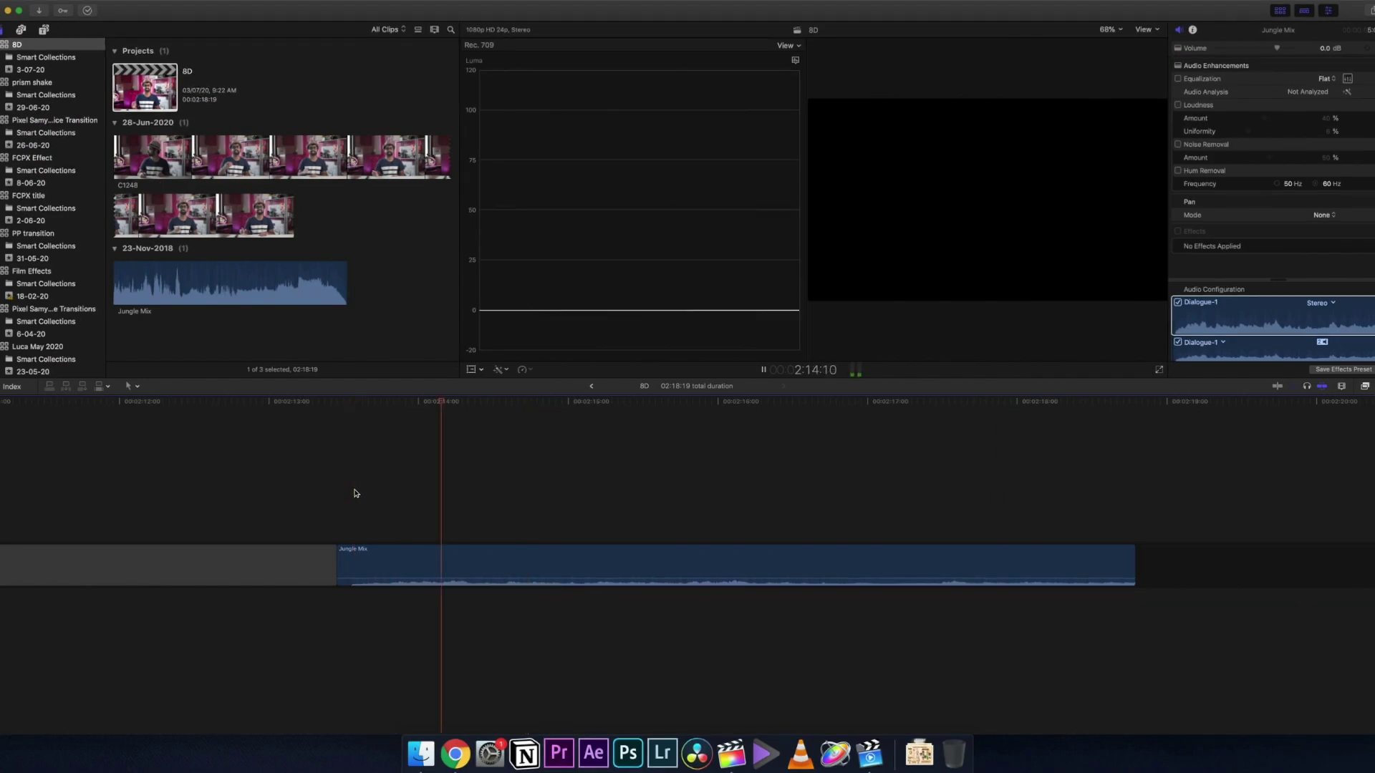
# Stop playback, show the Jungle Mix clip's audio animation, and open its Audio Inspector
pyautogui.press('space')
pyautogui.click(565, 559)
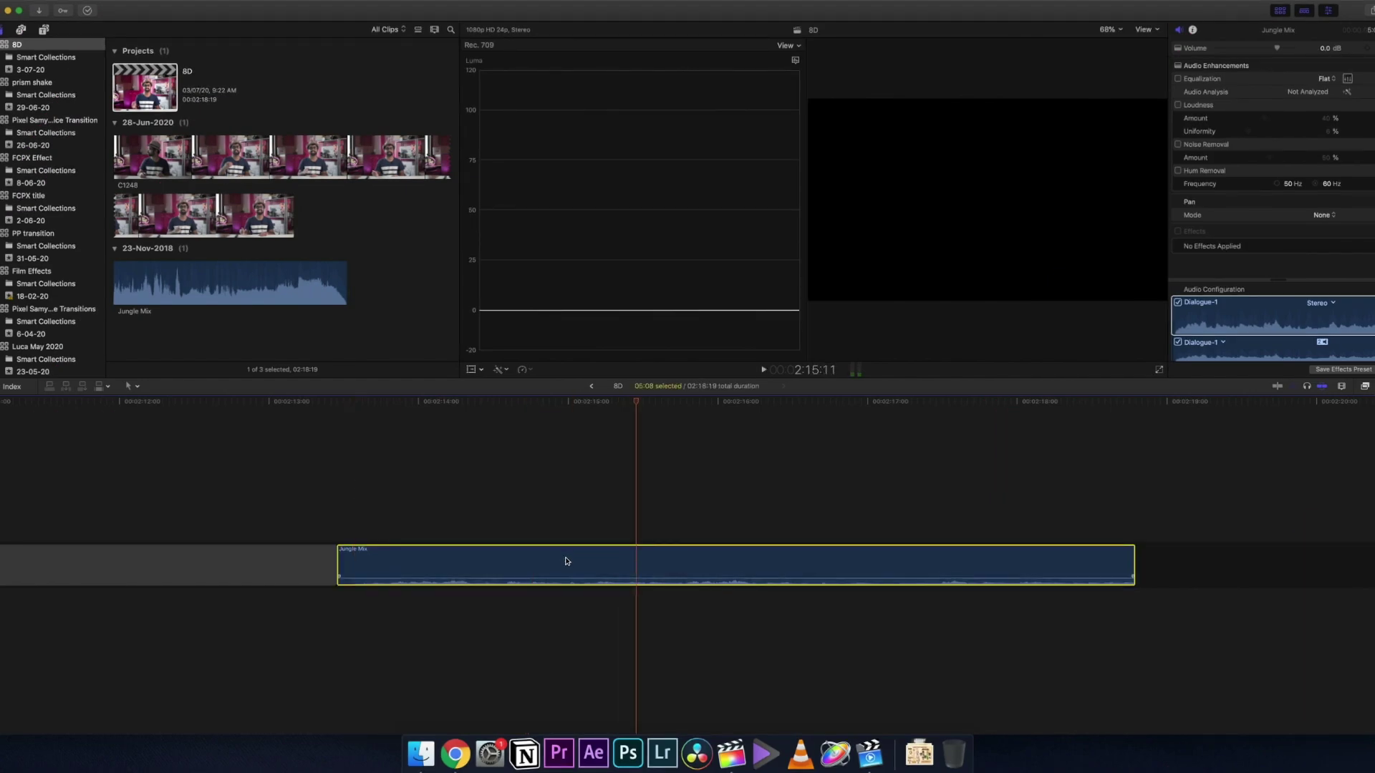
pyautogui.rightClick(602, 565)
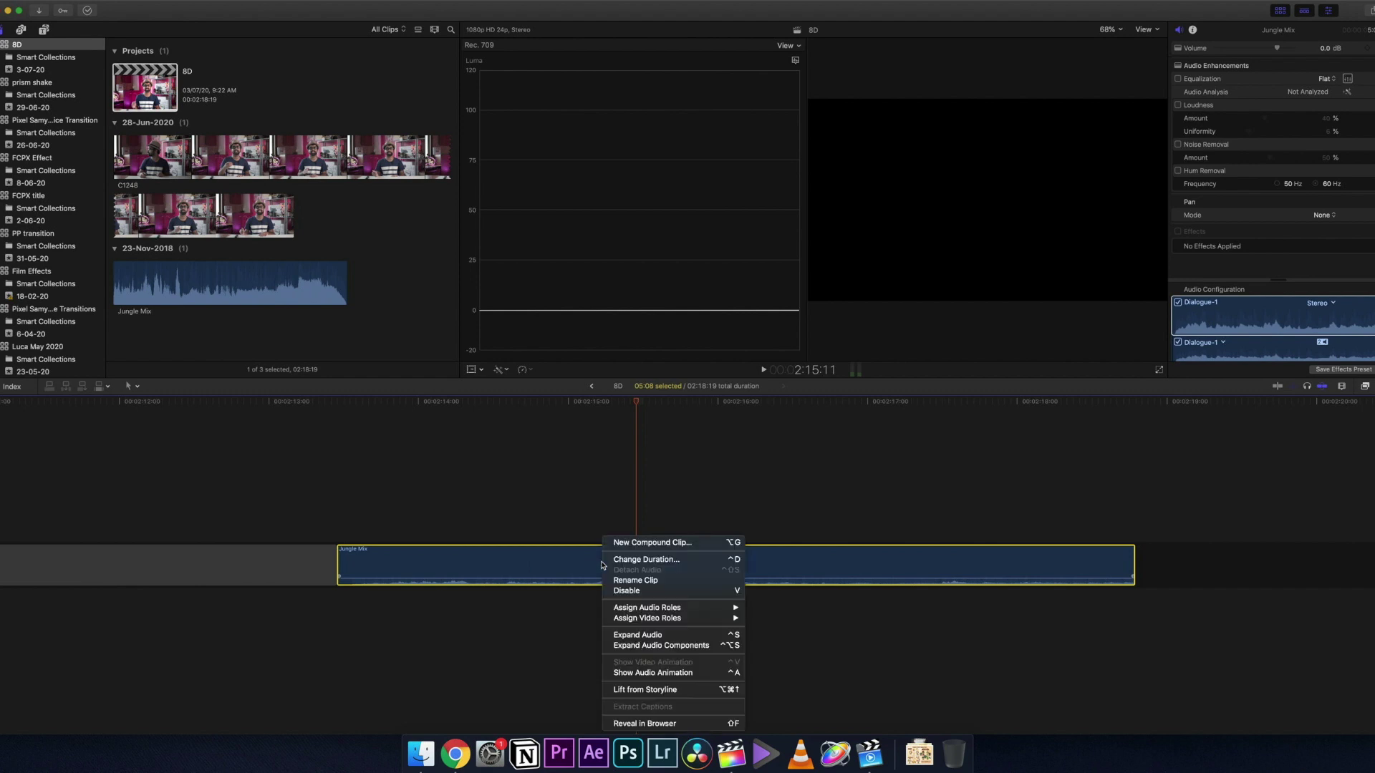
pyautogui.click(648, 673)
pyautogui.click(365, 494)
pyautogui.press('super+4')
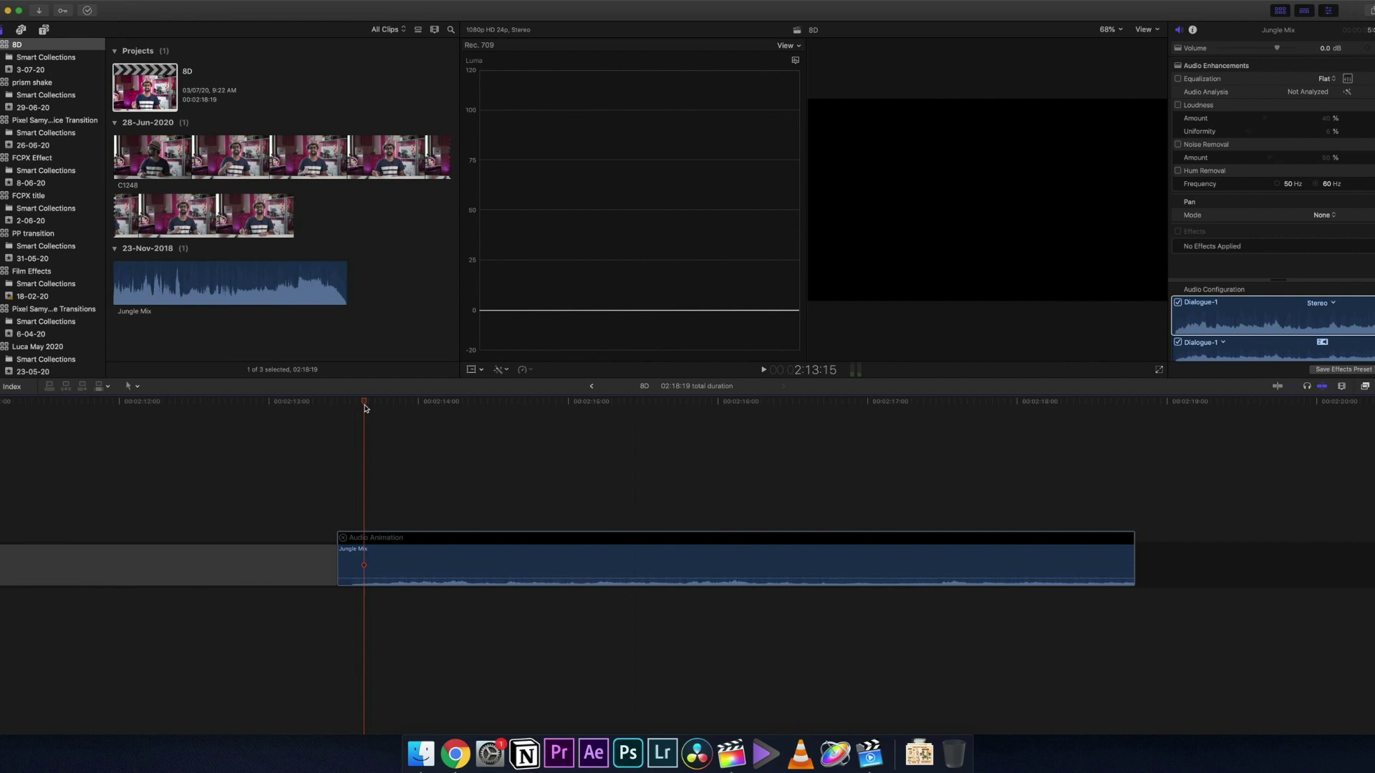
pyautogui.click(393, 558)
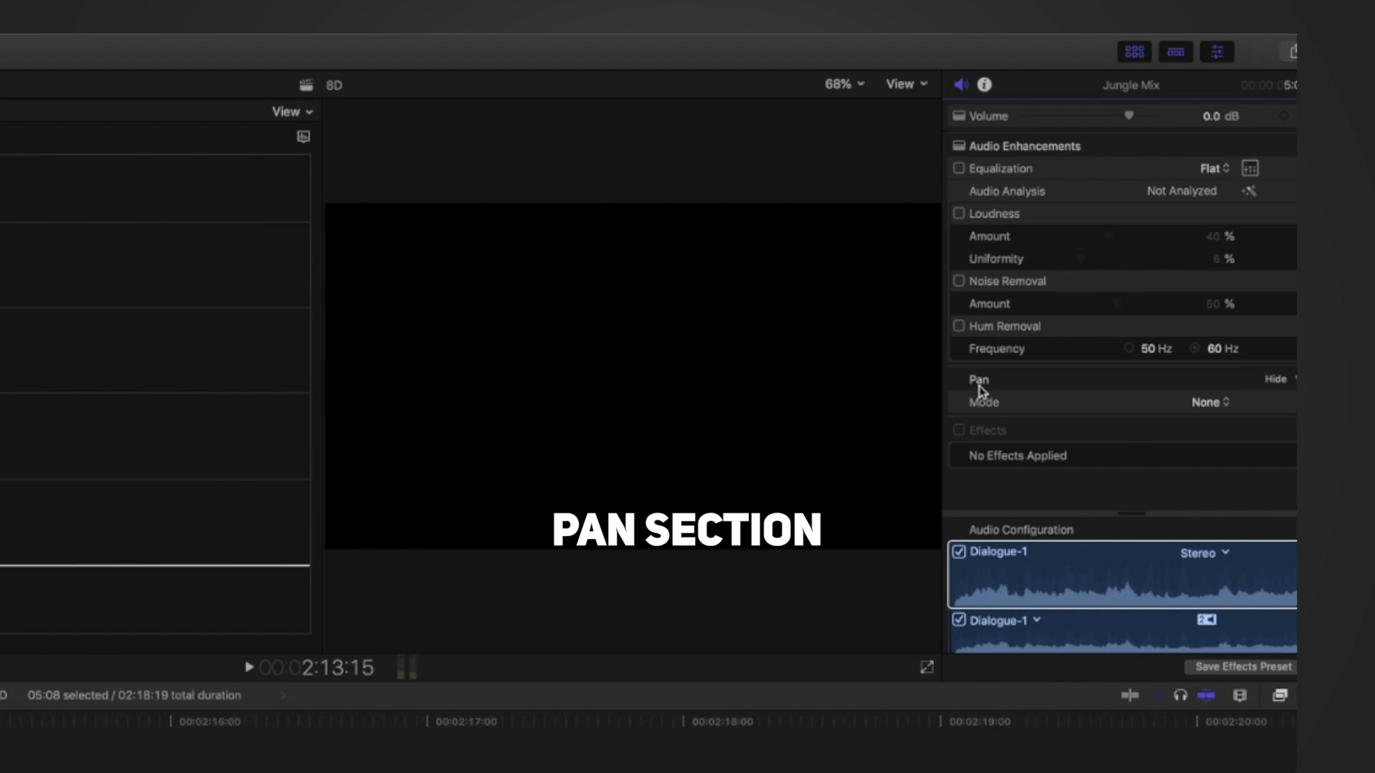
# Choose Left Surround to Right Front from the Pan Mode list
pyautogui.click(1215, 406)
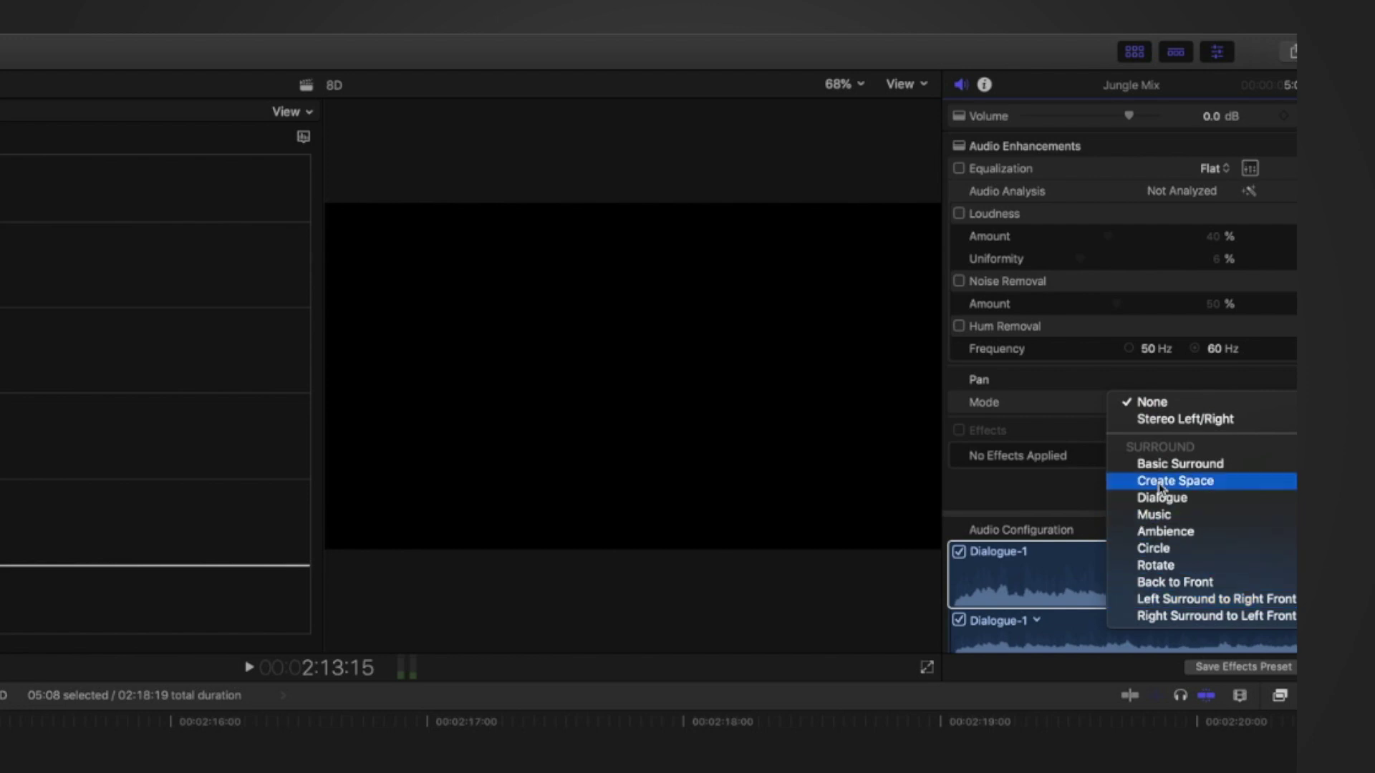
pyautogui.click(1161, 600)
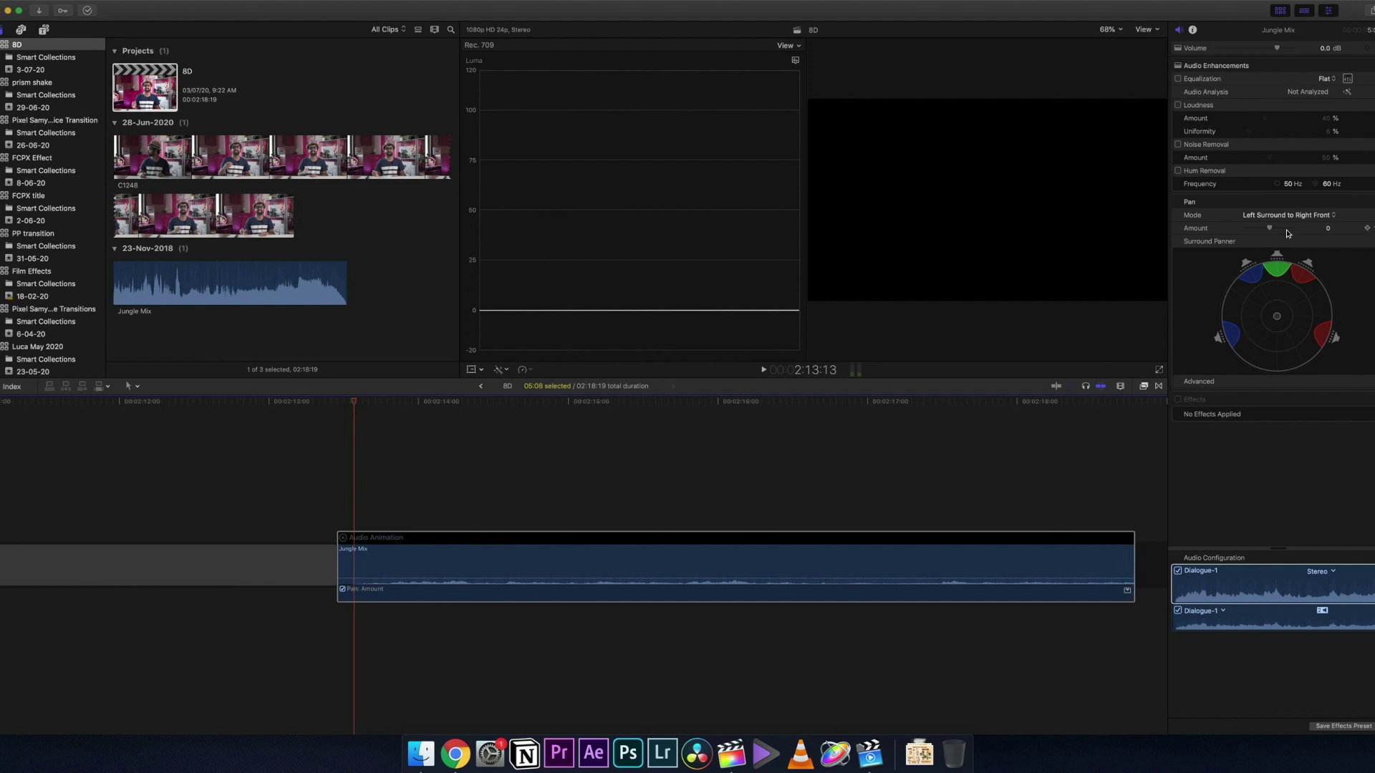
# Add Pan Amount keyframes of -100, 0, 100, 0 and -100 along the Jungle Mix clip
pyautogui.moveTo(1287, 233); pyautogui.dragTo(1207, 230)
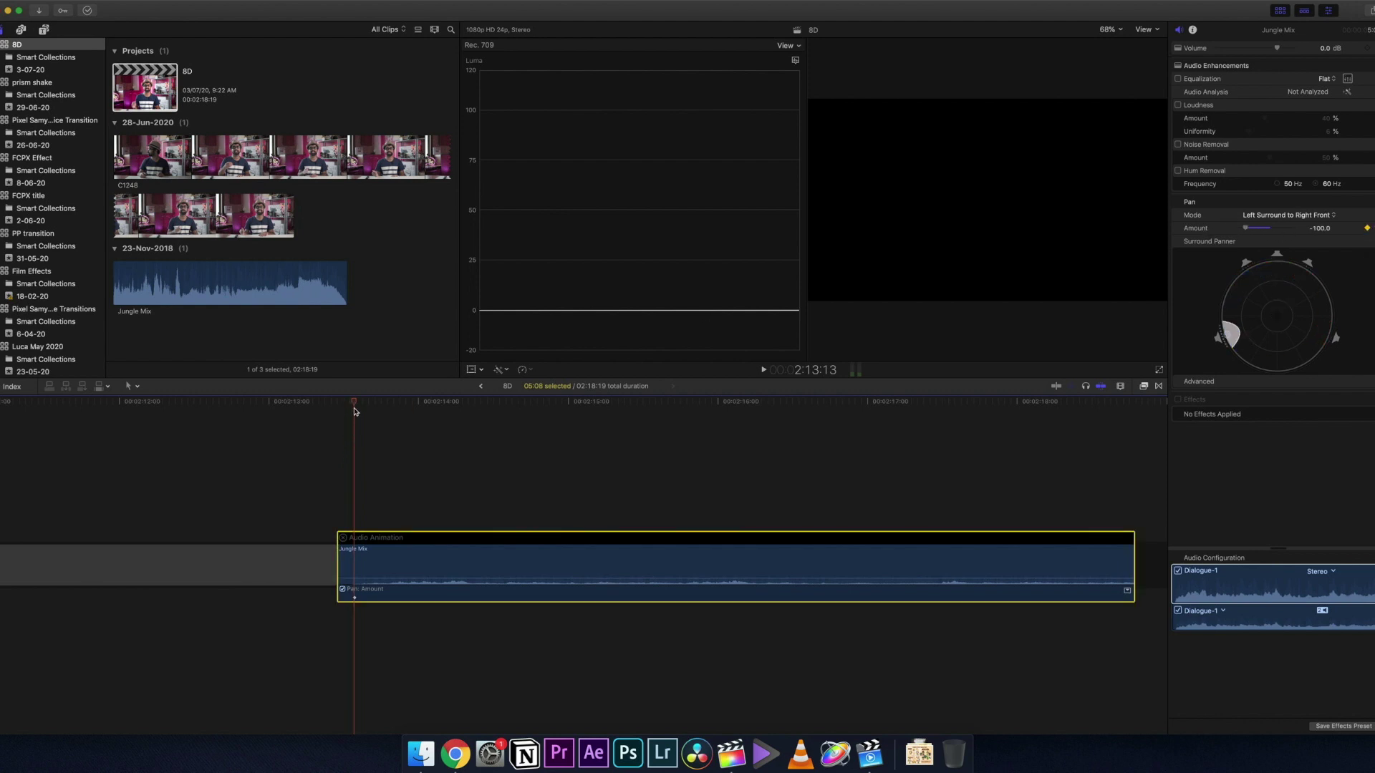
pyautogui.press('space')
pyautogui.press('space')
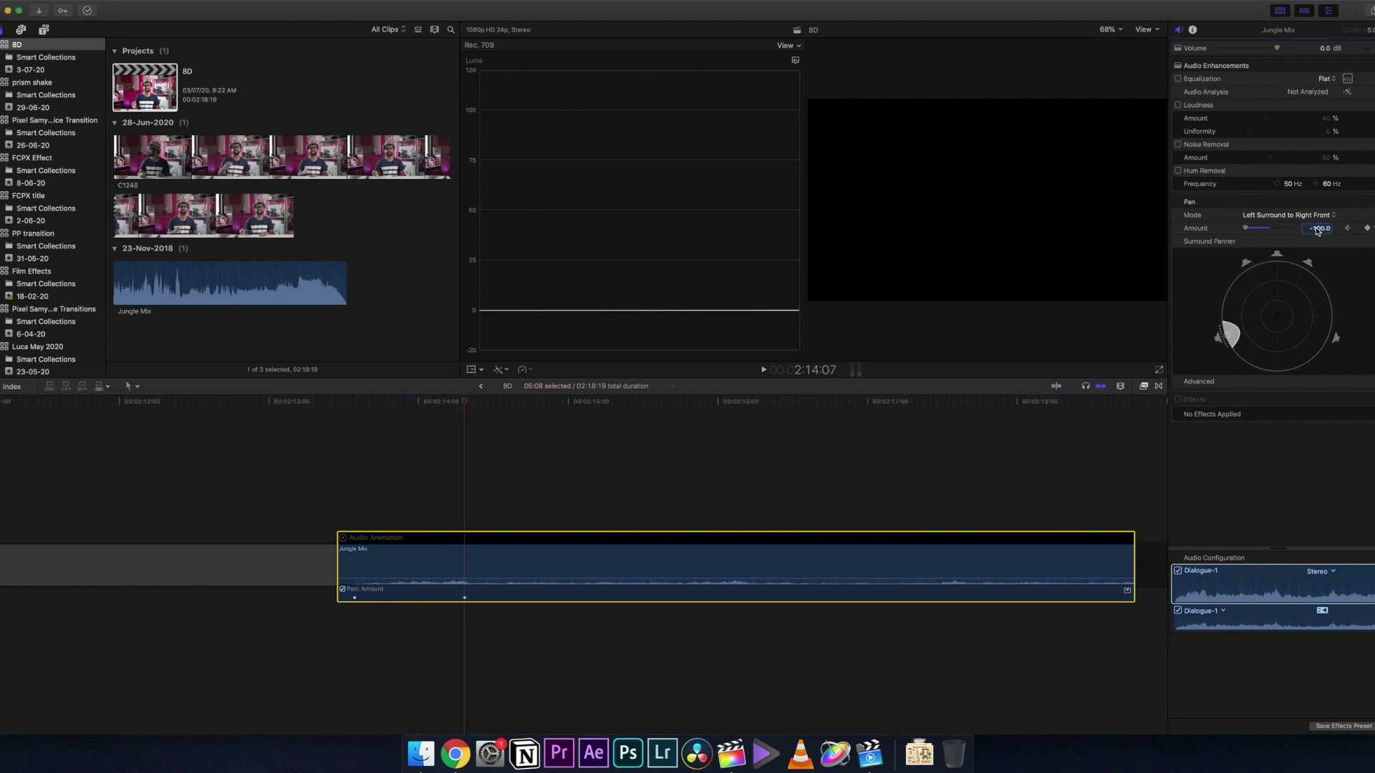
pyautogui.press('Return')
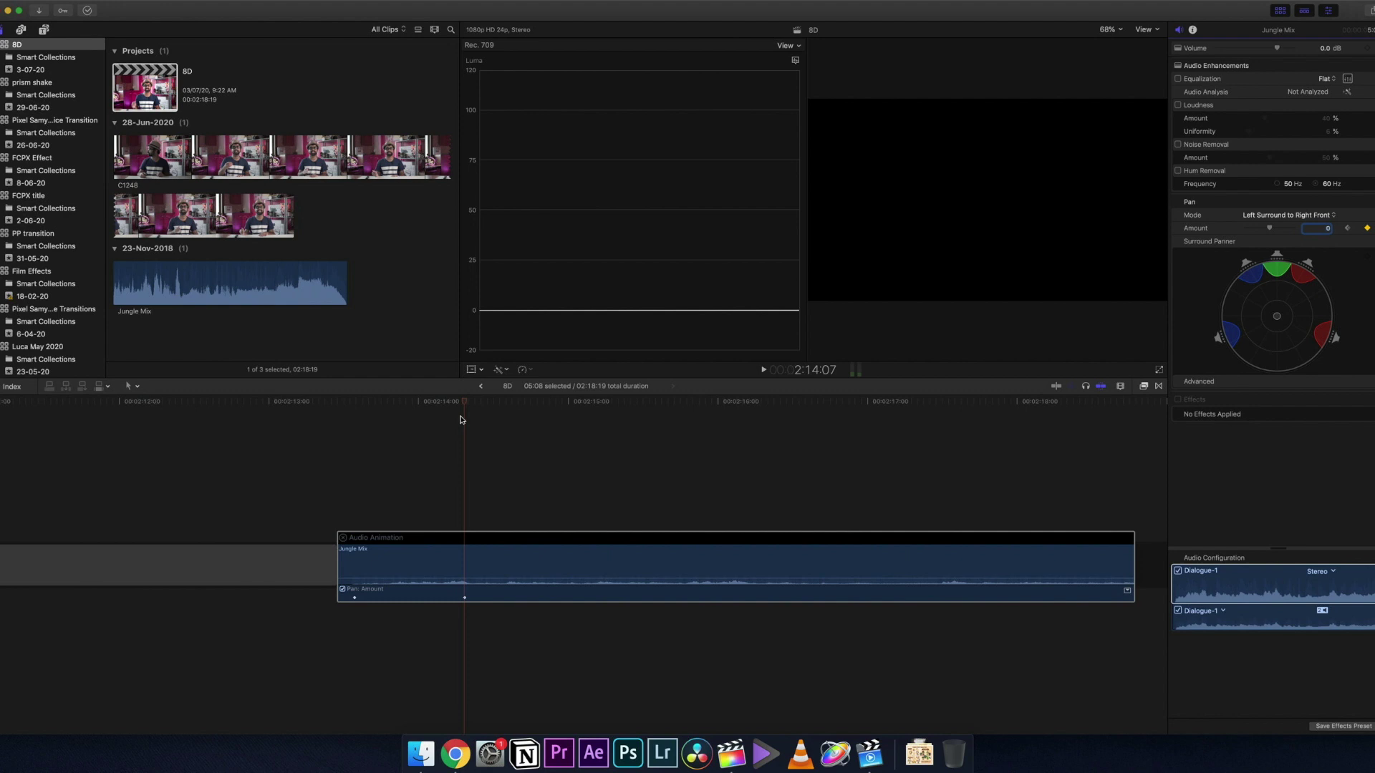
pyautogui.moveTo(472, 405); pyautogui.dragTo(585, 404)
pyautogui.moveTo(1273, 230); pyautogui.dragTo(1336, 228)
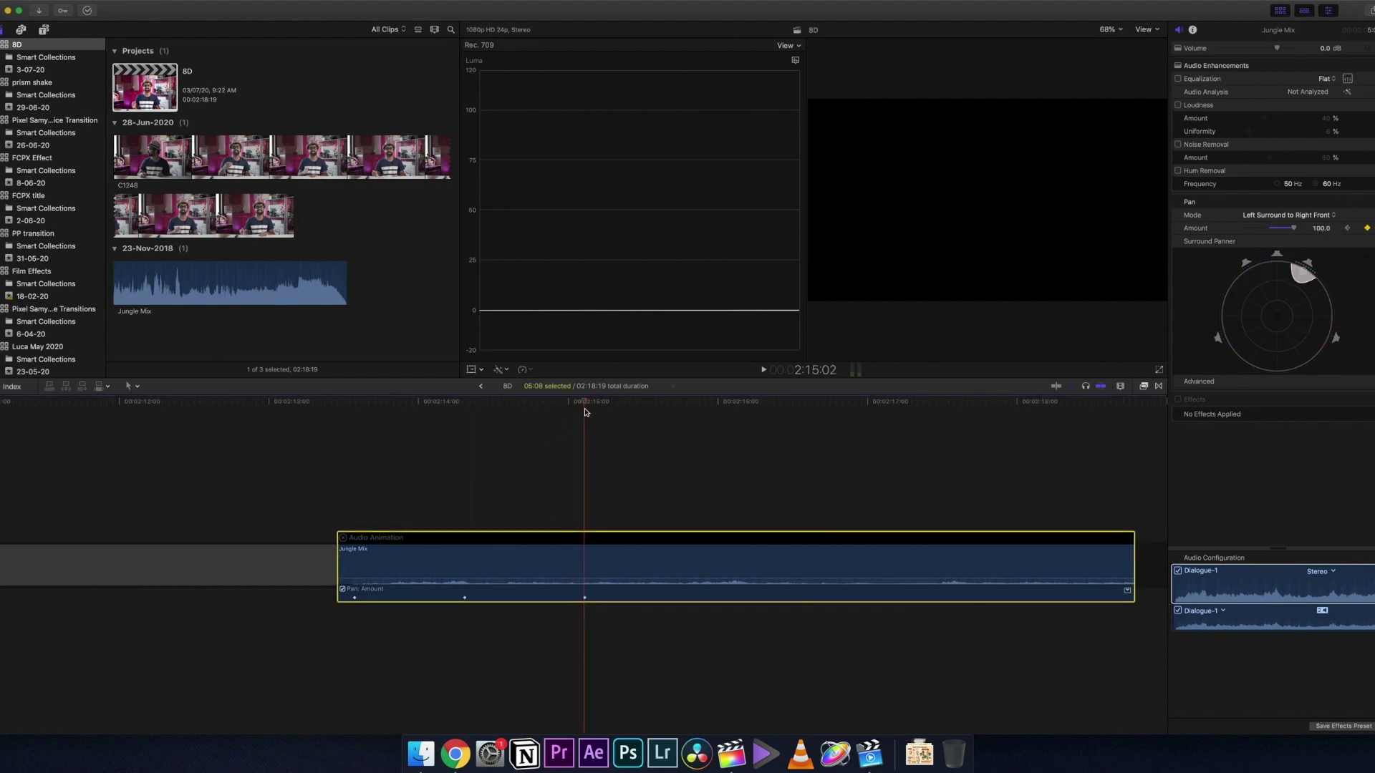
pyautogui.moveTo(585, 411); pyautogui.dragTo(712, 406)
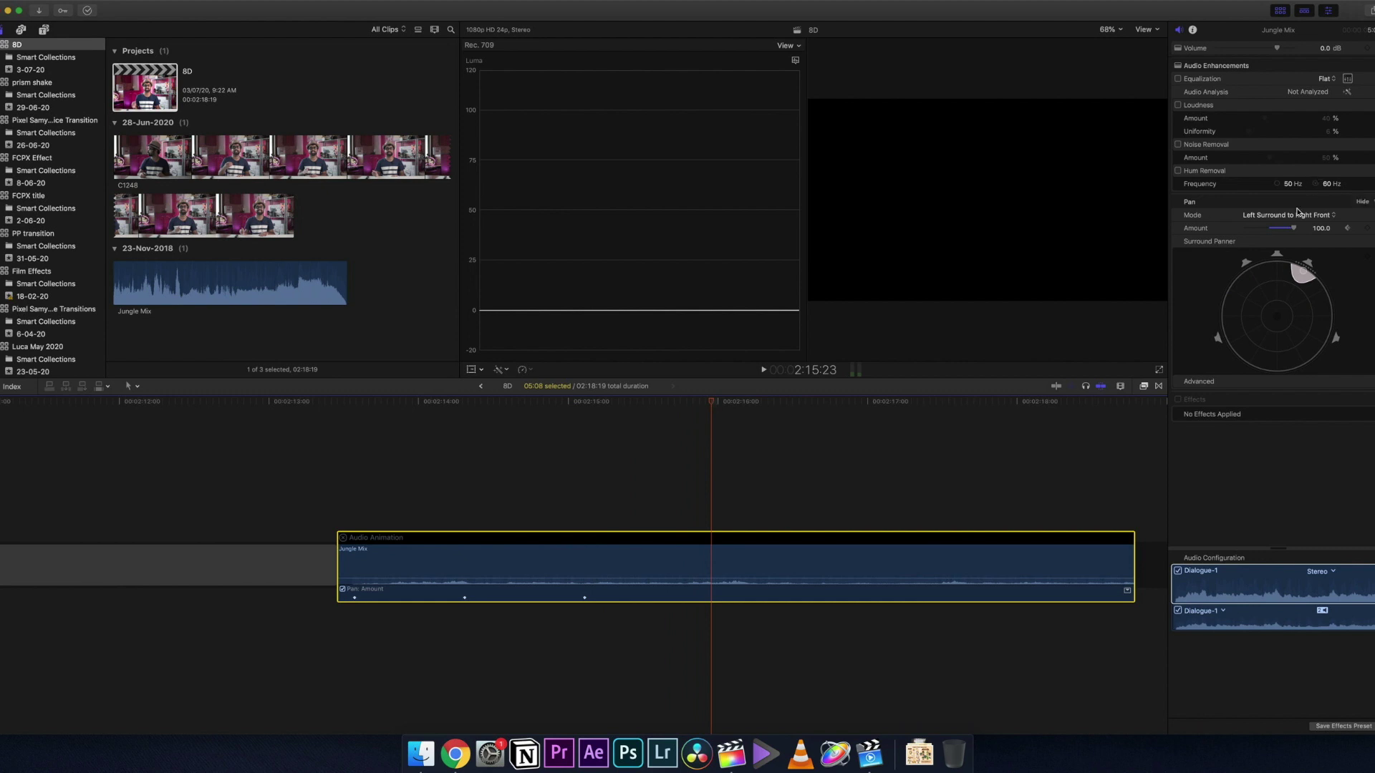
pyautogui.write('0')
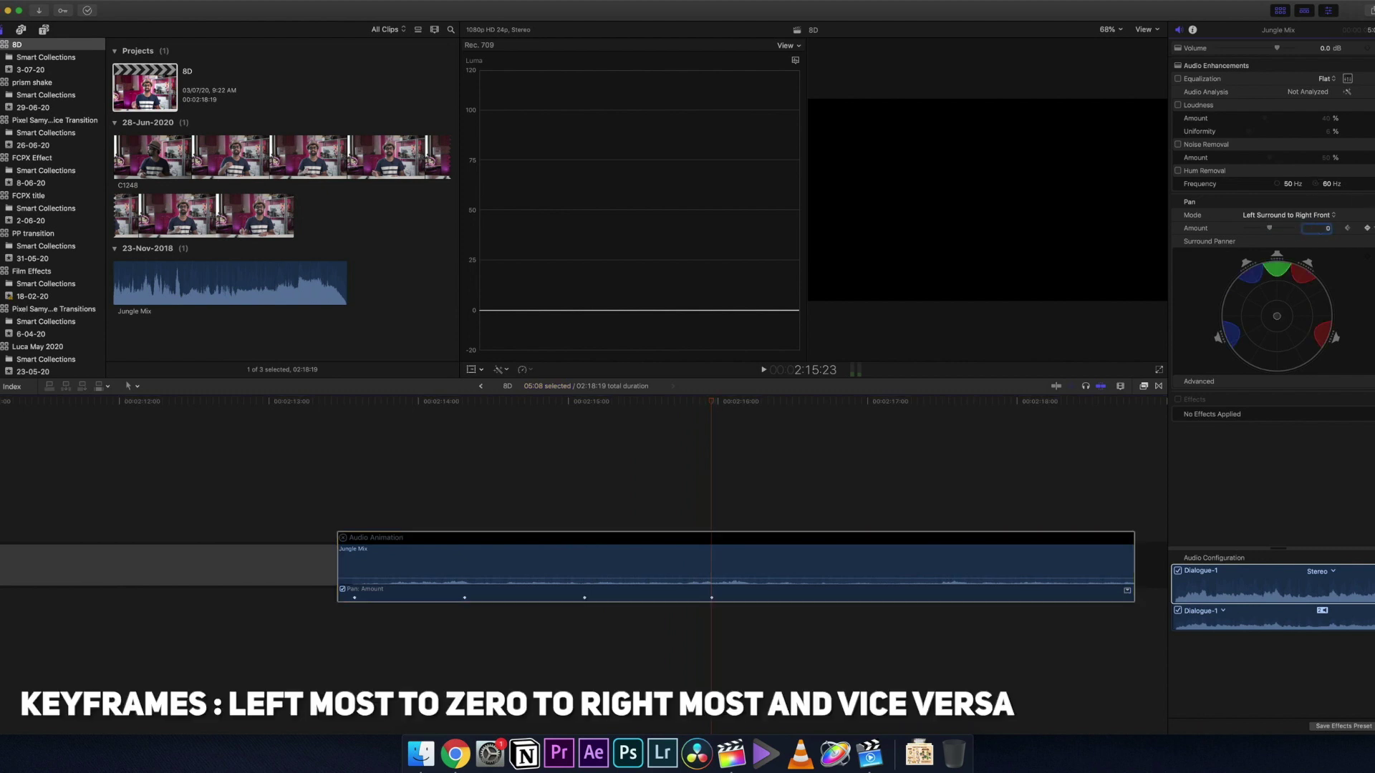
pyautogui.moveTo(714, 403); pyautogui.dragTo(837, 402)
pyautogui.moveTo(1268, 232); pyautogui.dragTo(1245, 229)
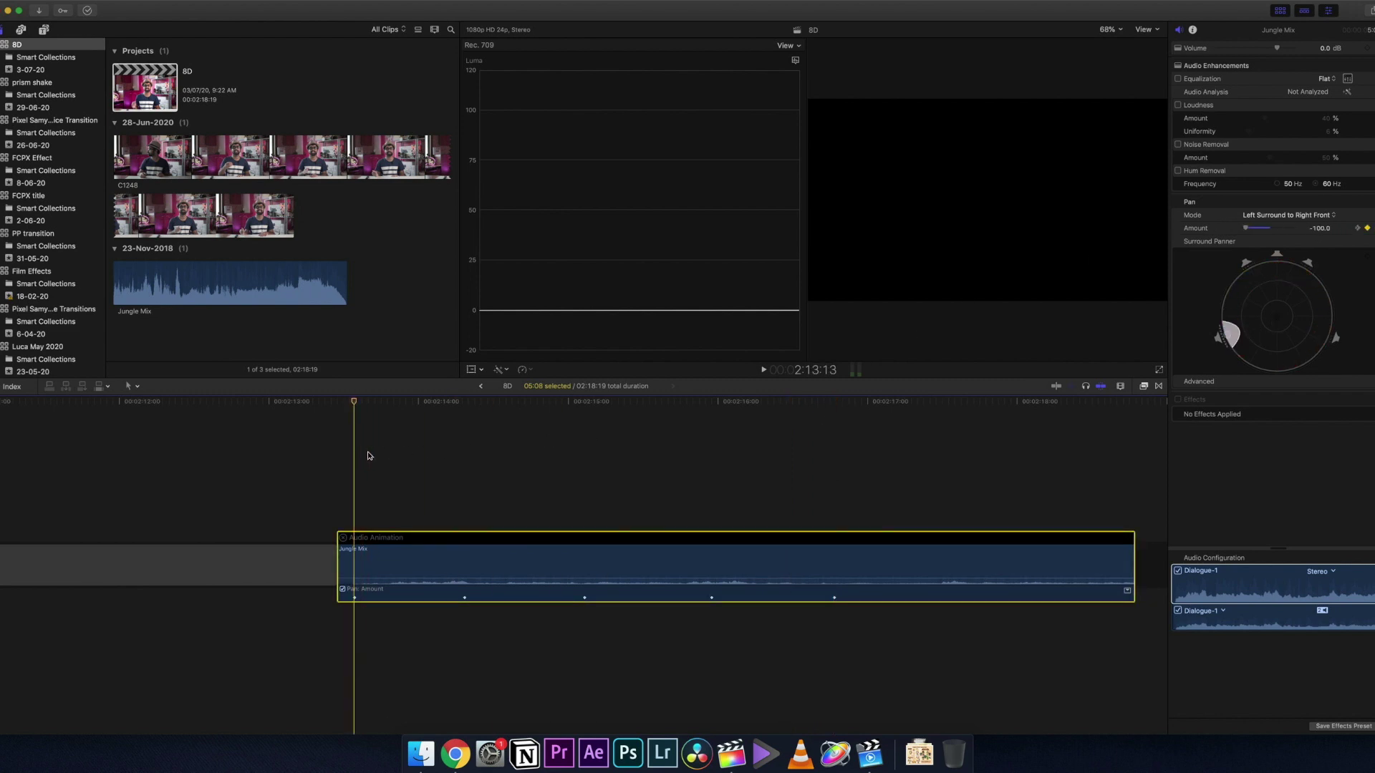
# Drag the Pan Amount keyframes later so they span the full Jungle Mix clip
pyautogui.click(588, 405)
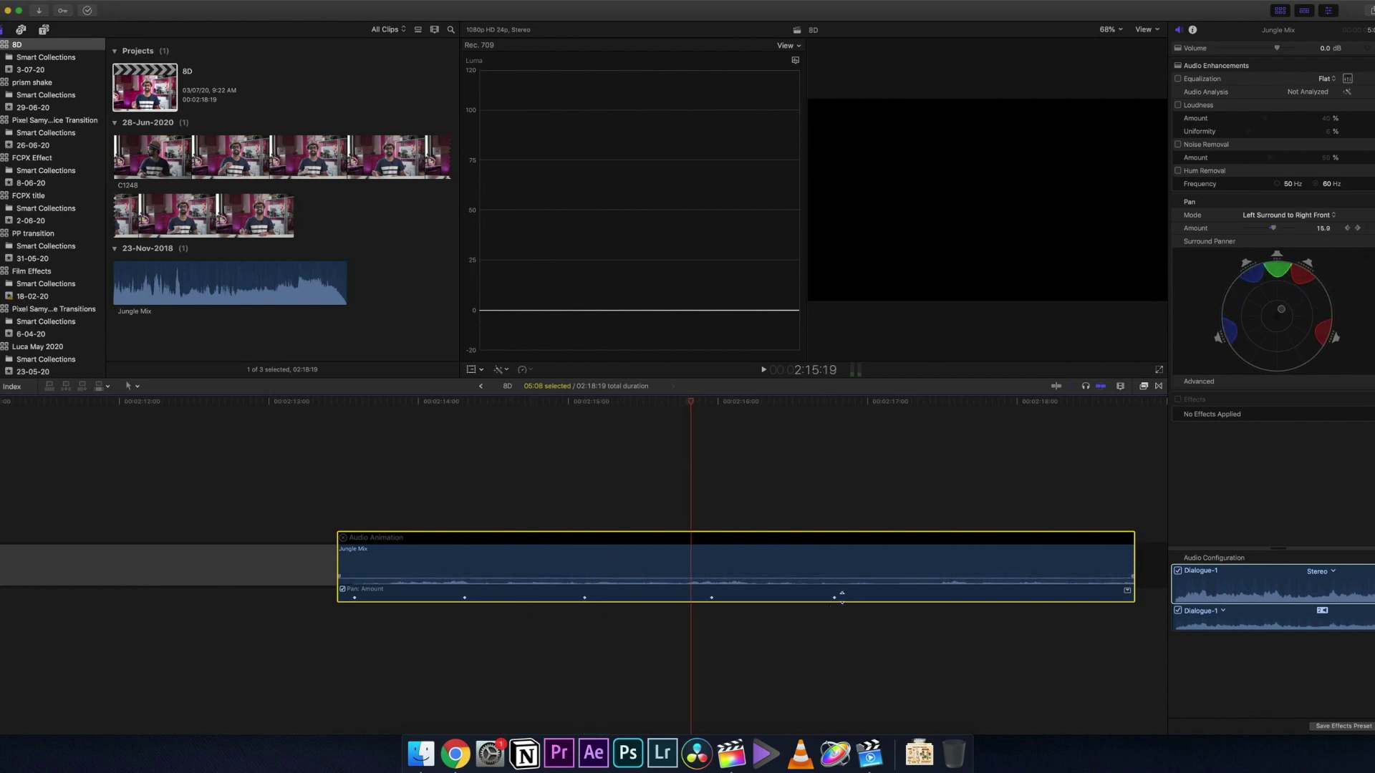
pyautogui.click(834, 597)
pyautogui.moveTo(834, 598); pyautogui.dragTo(1130, 597)
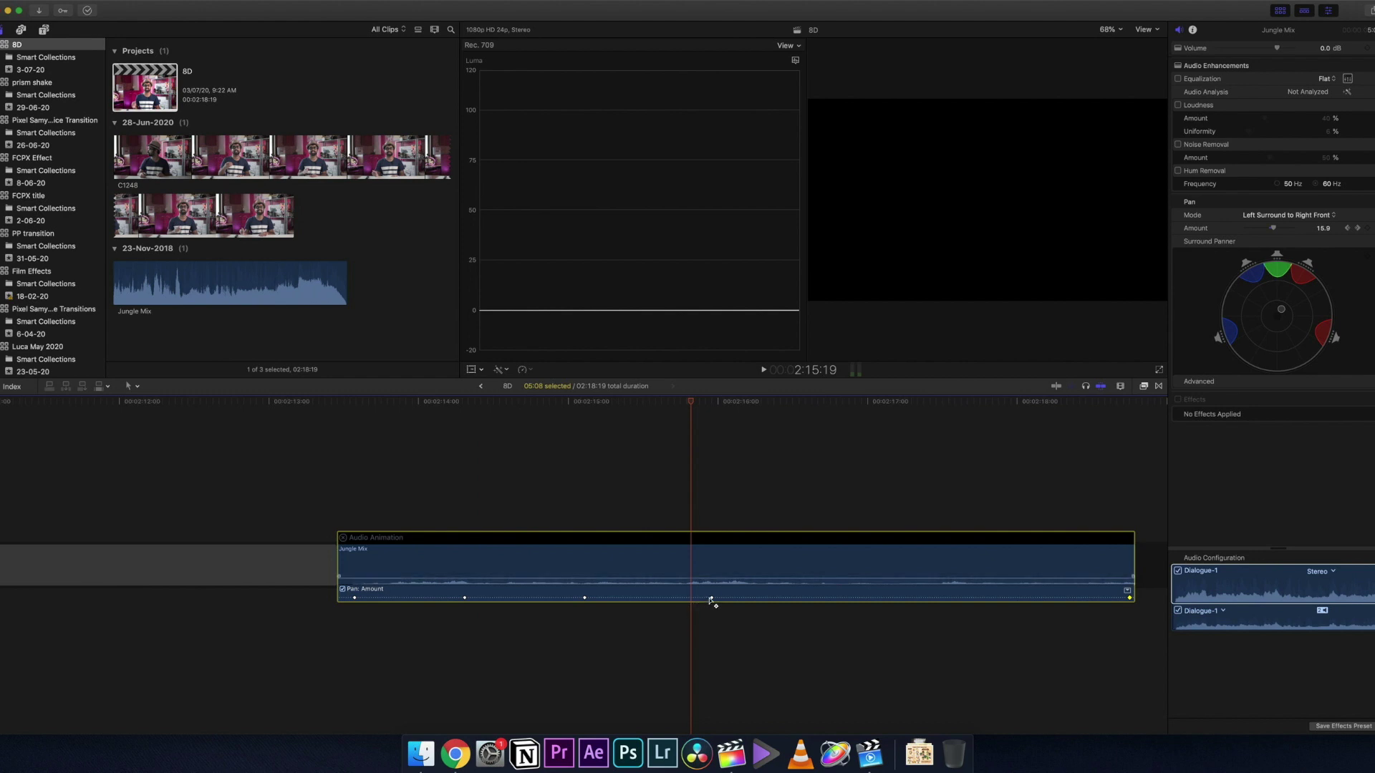
pyautogui.moveTo(711, 597); pyautogui.dragTo(938, 597)
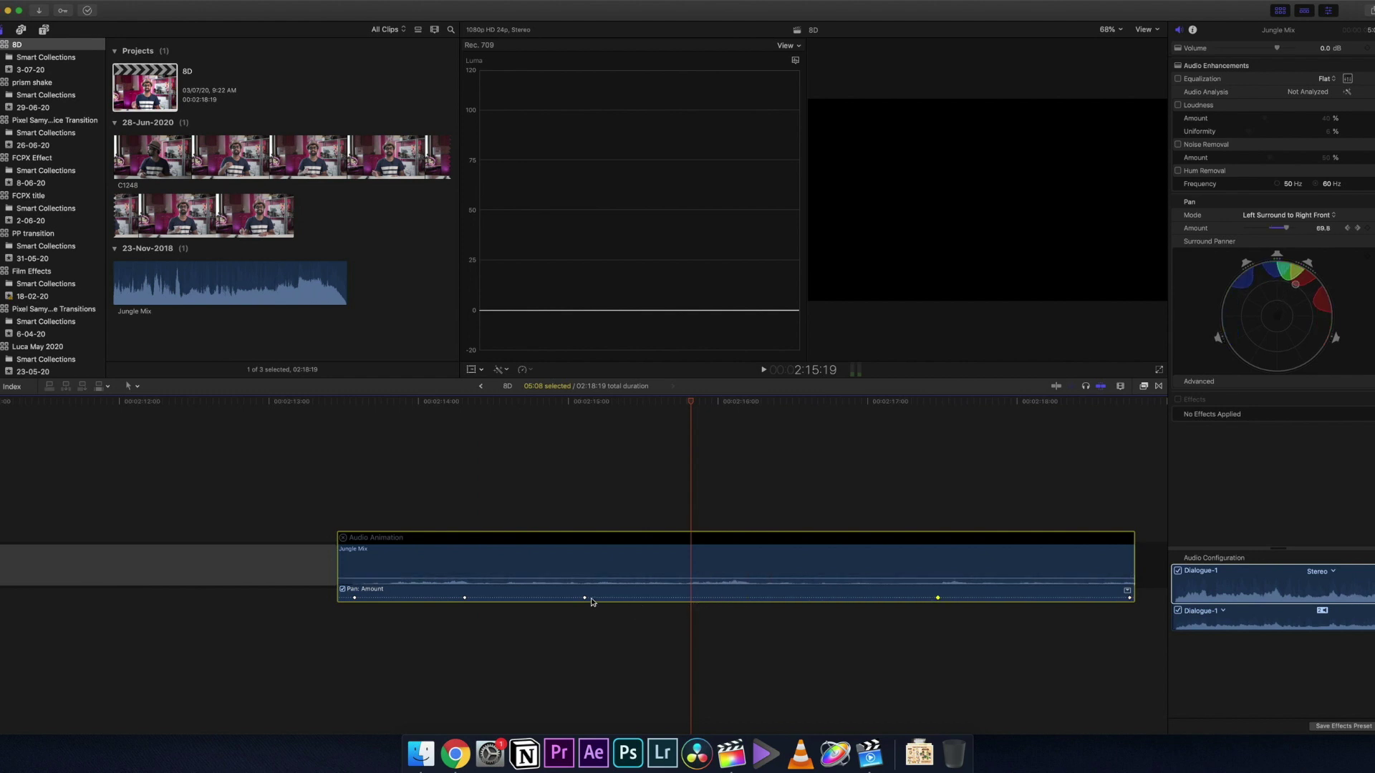
pyautogui.moveTo(592, 598); pyautogui.dragTo(732, 597)
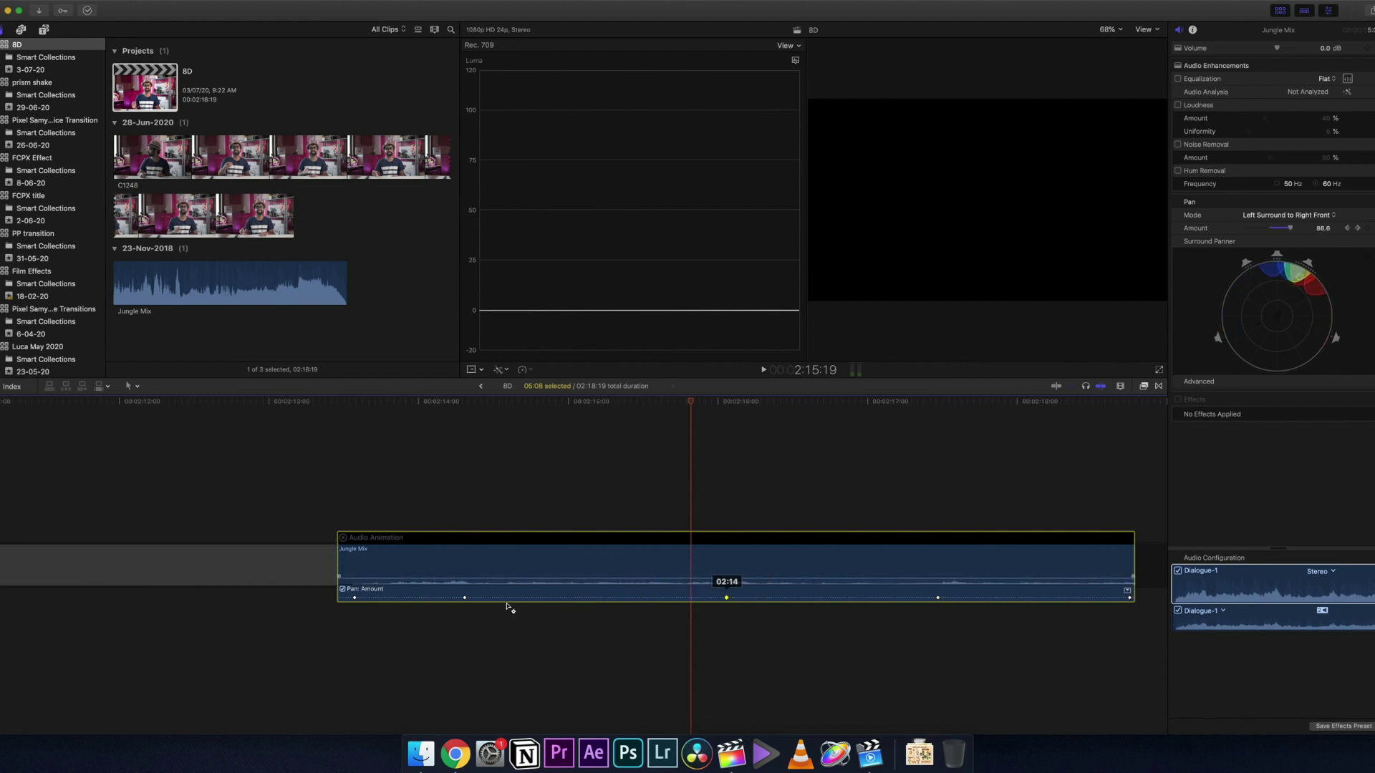
pyautogui.moveTo(473, 599); pyautogui.dragTo(547, 599)
pyautogui.moveTo(937, 598); pyautogui.dragTo(931, 598)
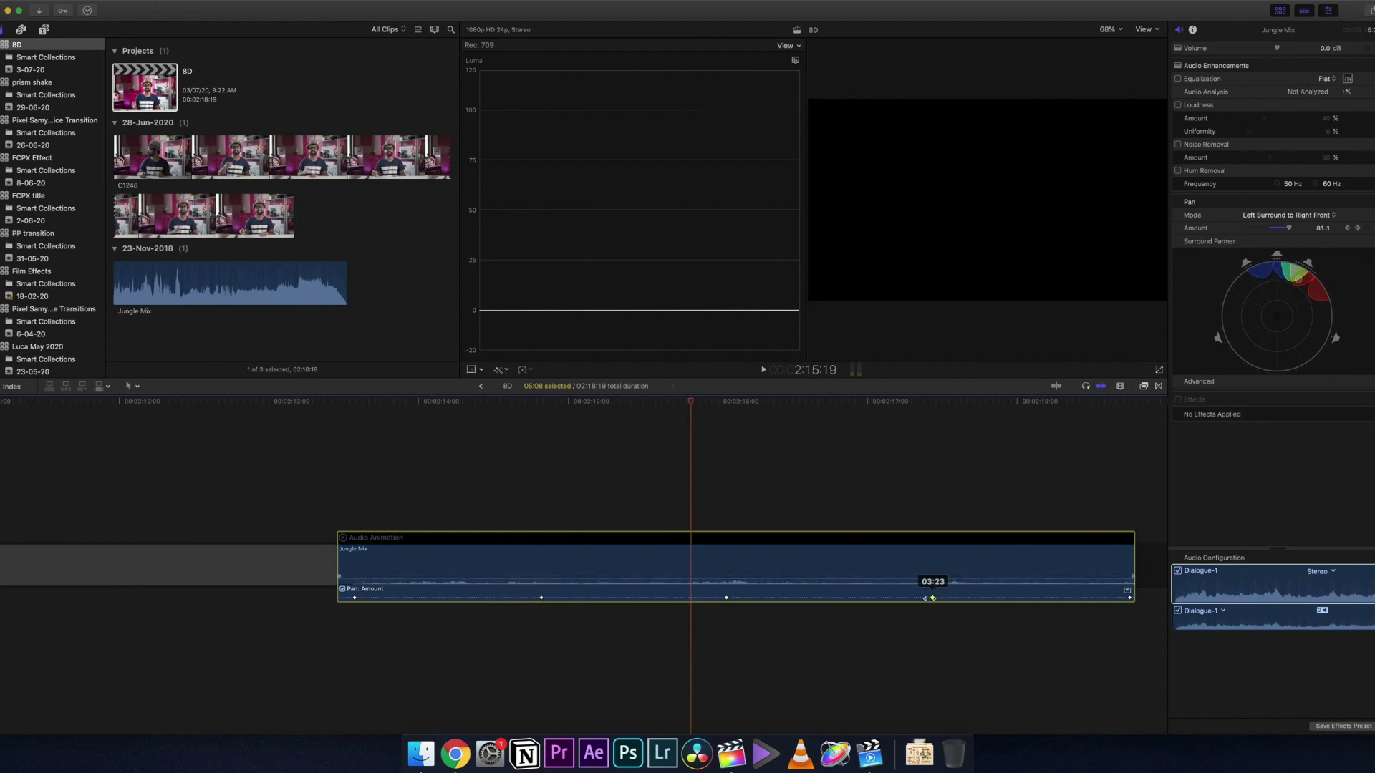
pyautogui.click(359, 482)
pyautogui.click(341, 480)
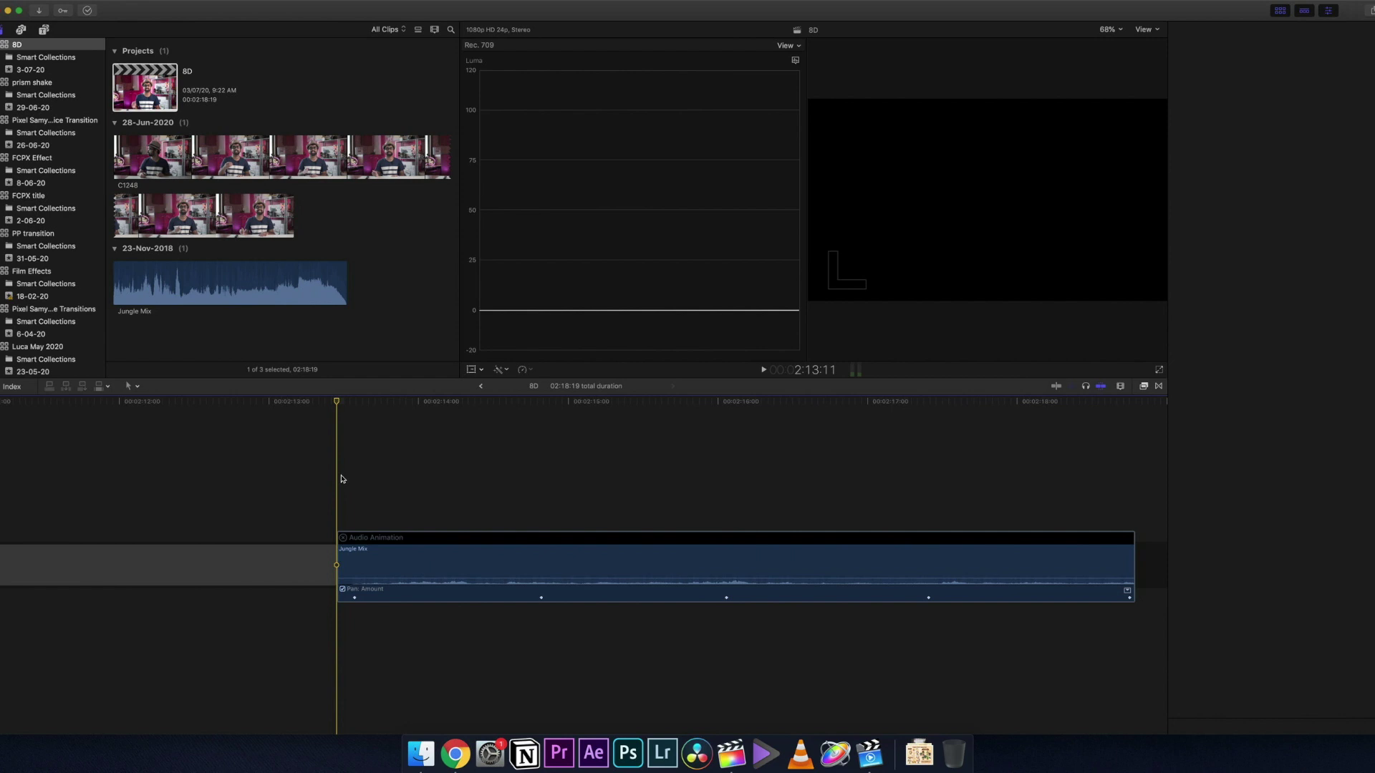
# Play the panned Jungle Mix clip to hear the left–right sweep until Final Cut Pro crashes
pyautogui.press('space')
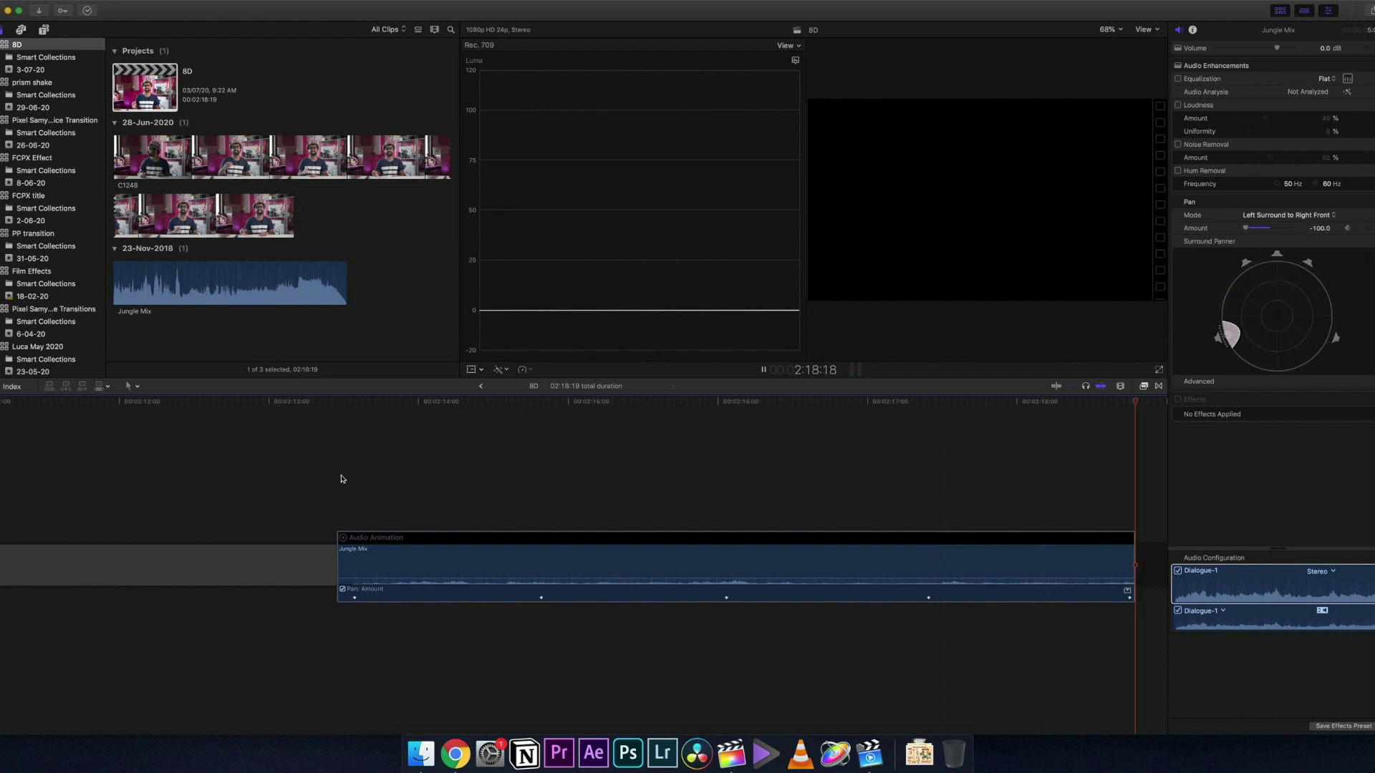
pyautogui.hscroll(3, 342, 479)
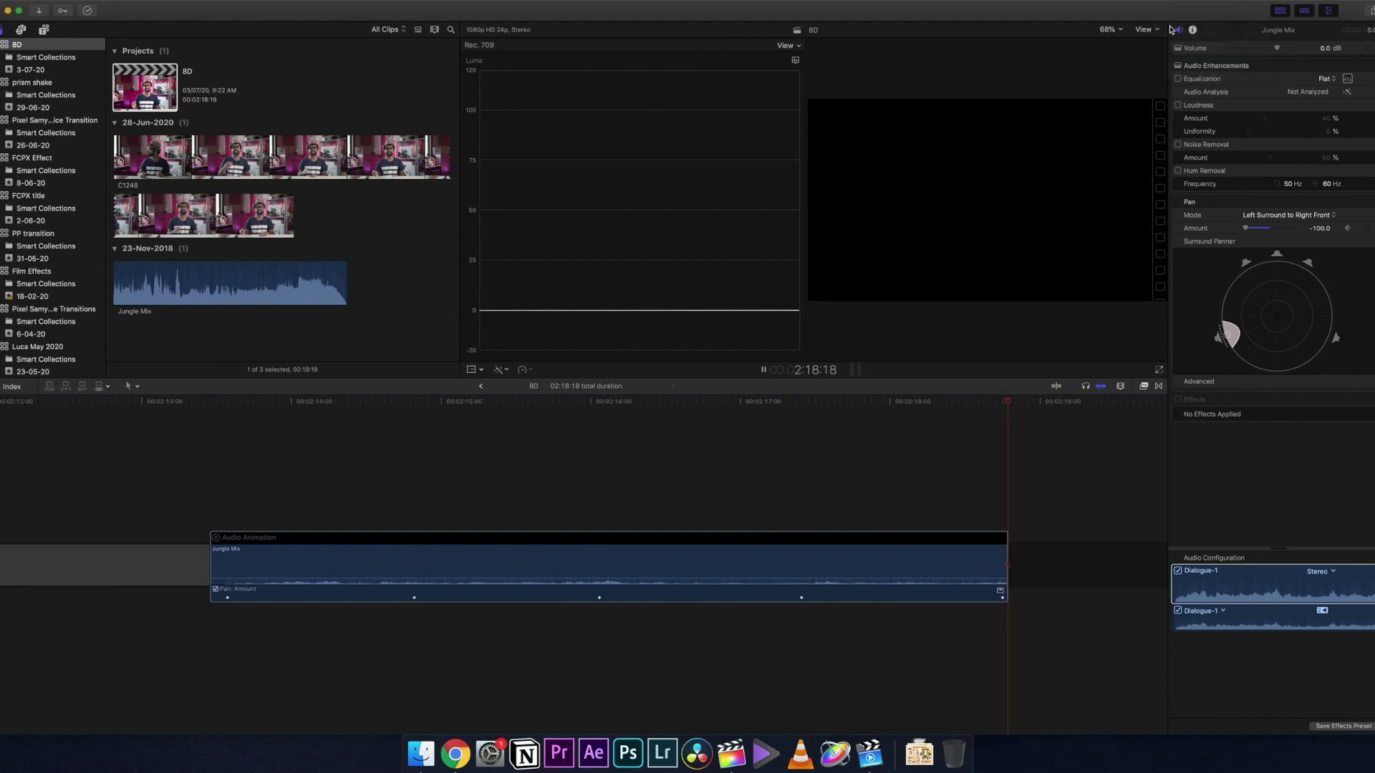
pyautogui.click(1161, 1)
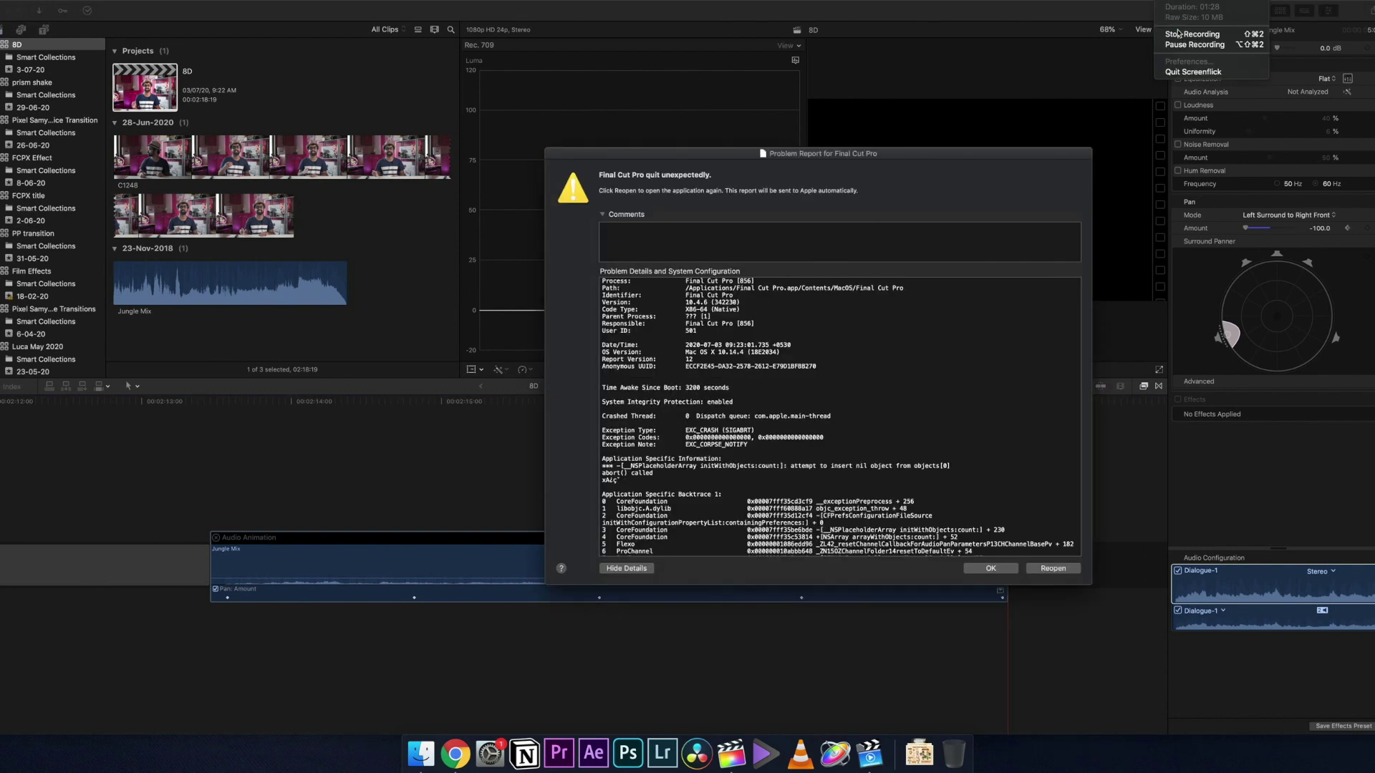